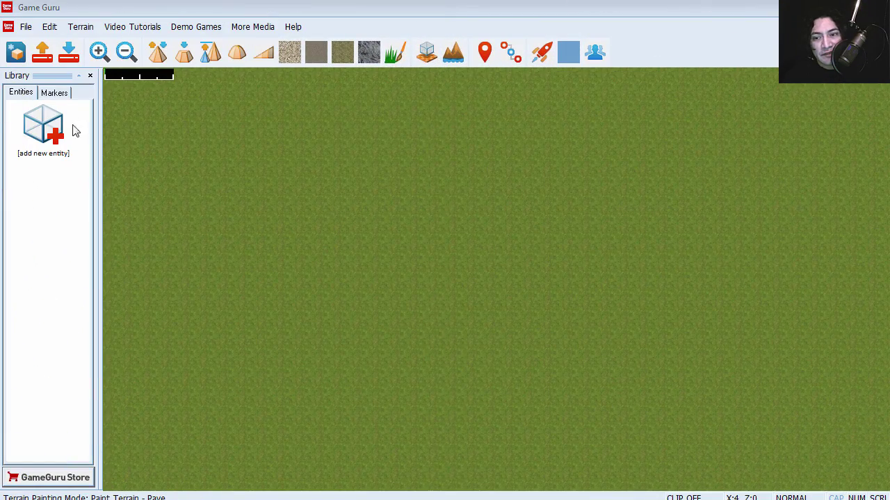
Step: Paint a wide horizontal strip of pale paved ground across the middle of the grass terrain
left_click(290, 52)
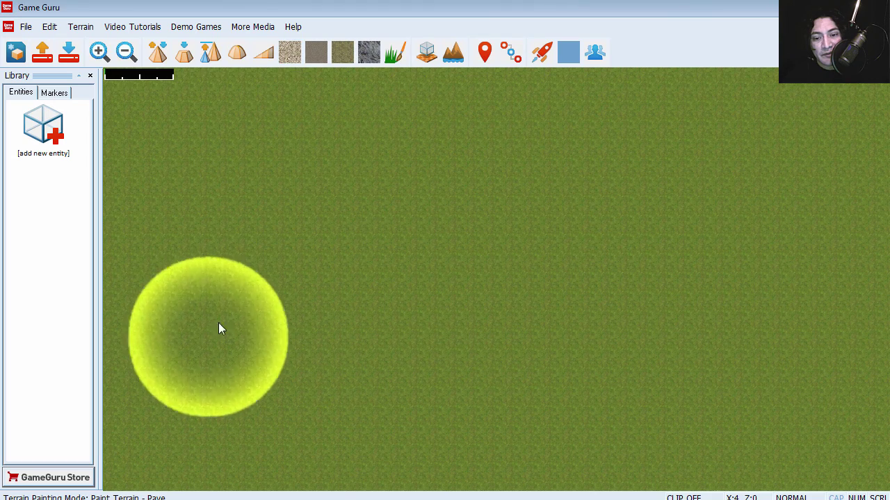
mouse_move(375, 297)
left_mouse_down()
mouse_move(644, 296)
mouse_move(294, 292)
mouse_move(663, 292)
mouse_move(223, 302)
mouse_move(430, 303)
left_mouse_up()
Step: Place a Player Start marker at the left end of the paved strip, facing along the path
left_click(54, 92)
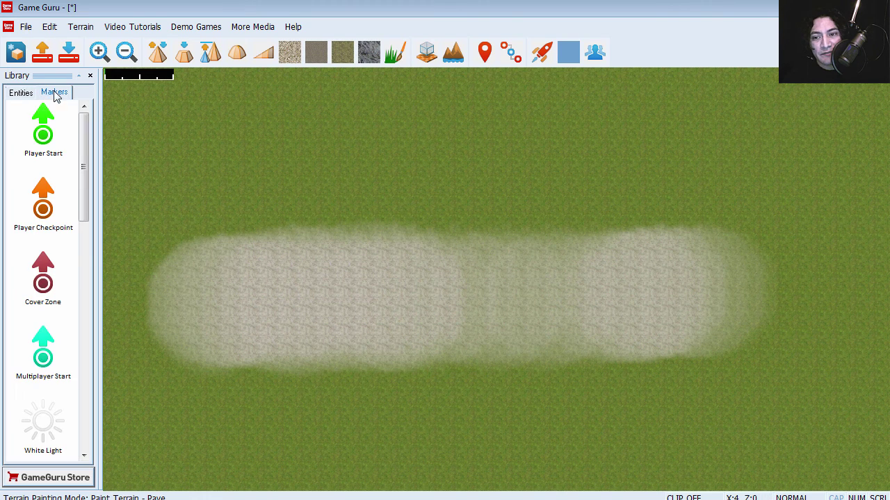
left_click(43, 132)
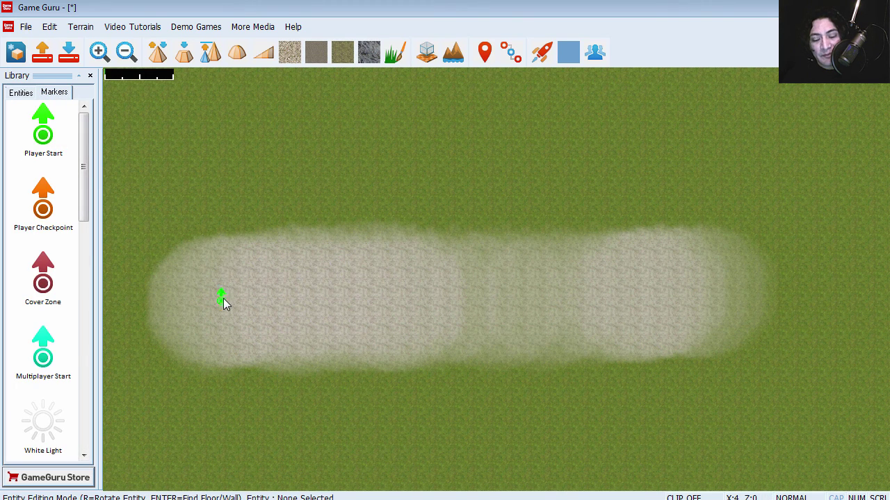
left_click(223, 298)
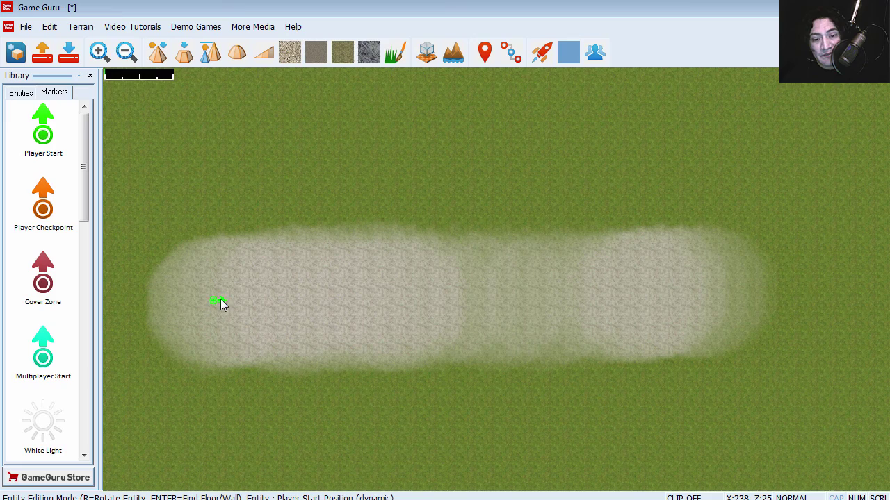
scroll(224, 301, "up", 3)
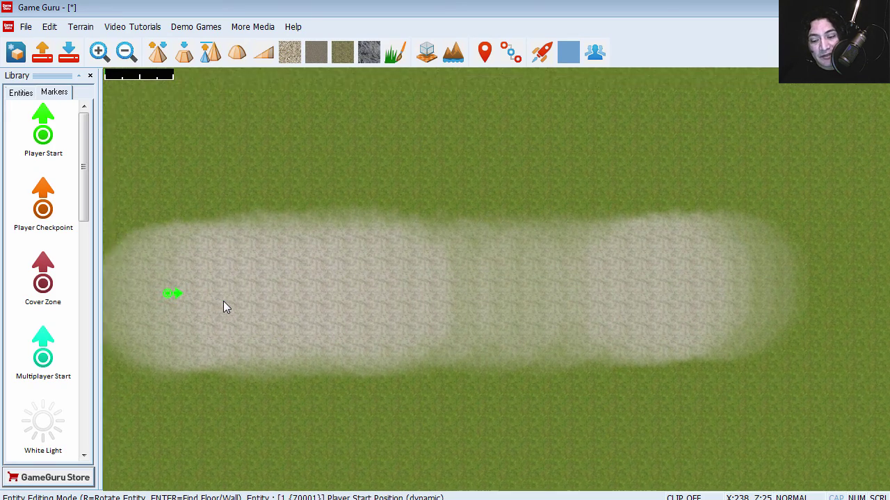
key("a")
key("Right")
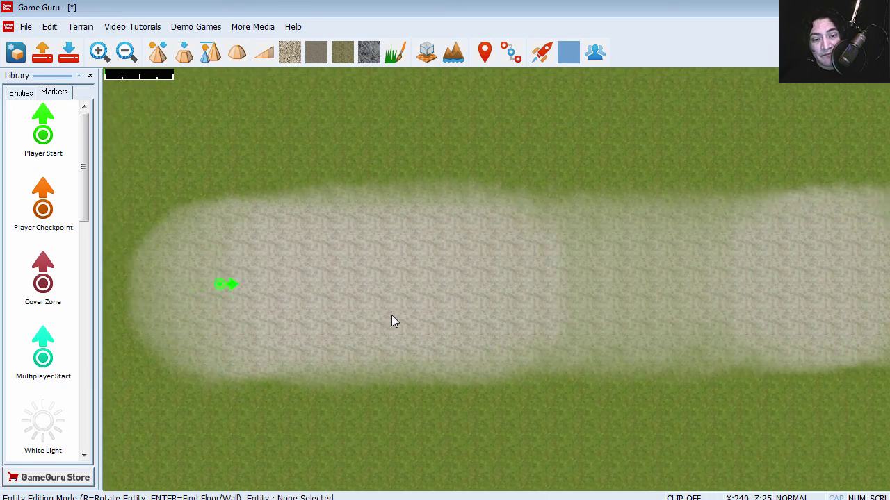
Step: Place a Win Zone marker on the right end of the paved strip
left_click(21, 92)
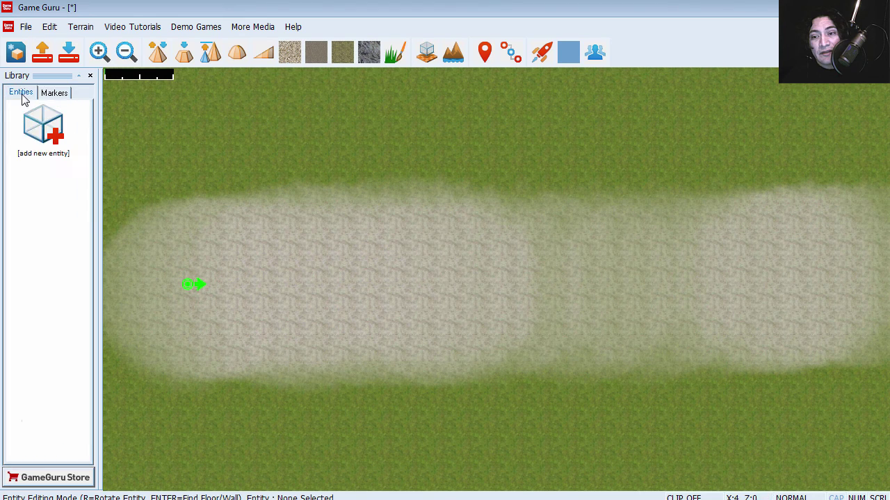
left_click(55, 93)
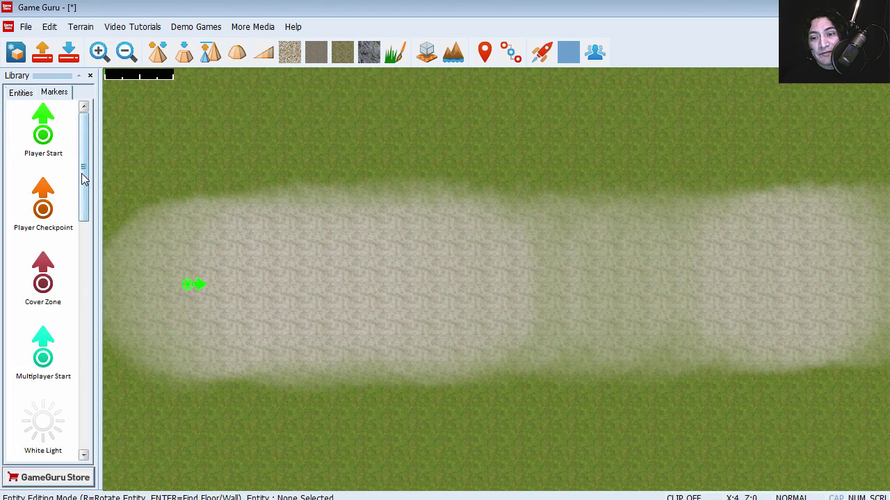
left_click_drag(80, 170, 93, 438)
left_click(48, 205)
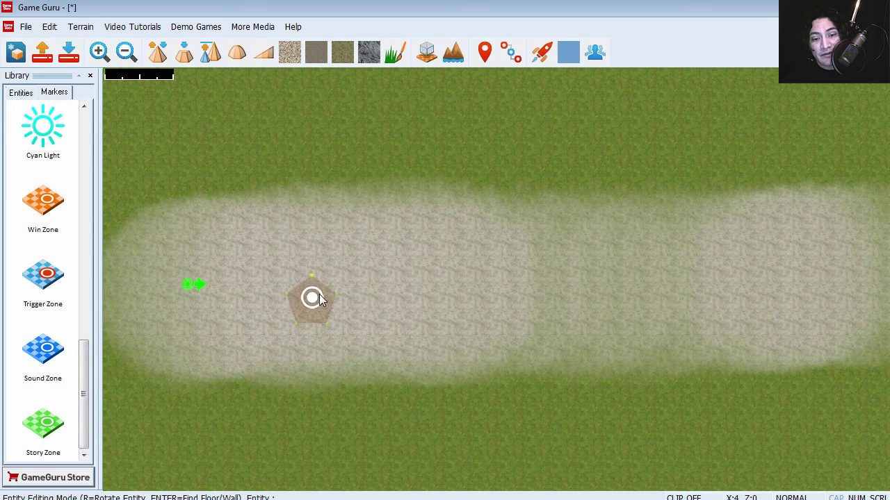
key("Right")
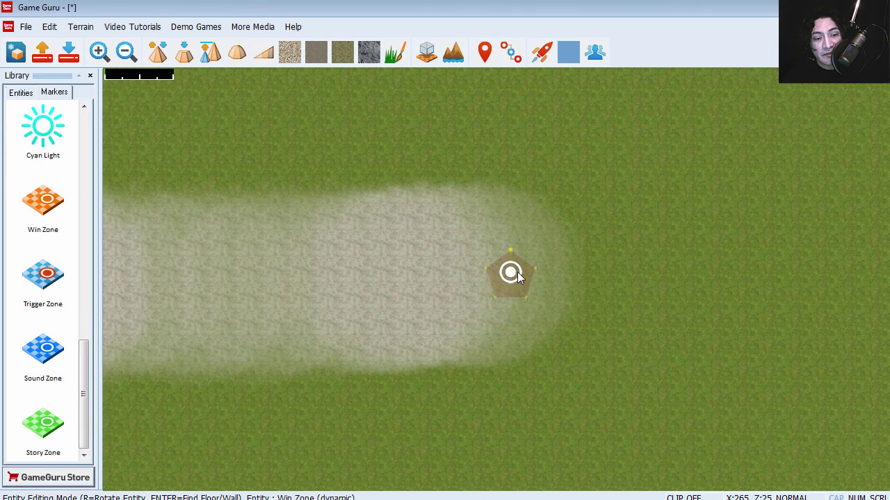
left_click(518, 271)
Step: Reshape the win zone by moving its five corner points outward until it spans the full width of the path's end
left_click_drag(525, 297, 555, 338)
left_click_drag(495, 300, 482, 346)
left_click_drag(485, 270, 456, 210)
left_click_drag(511, 246, 527, 185)
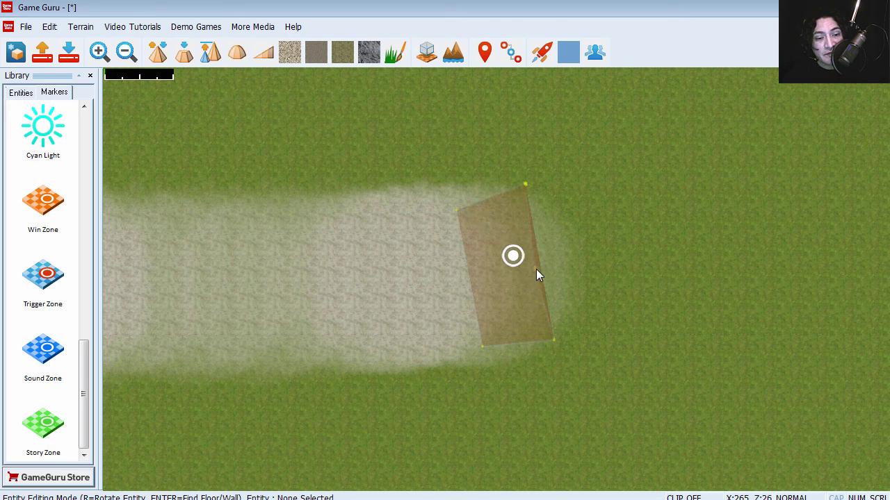
left_click_drag(536, 269, 586, 262)
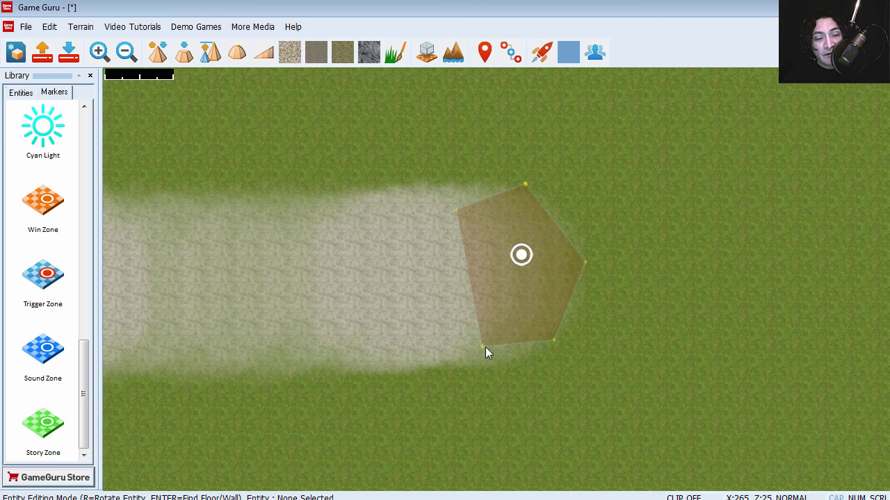
left_click_drag(485, 347, 461, 365)
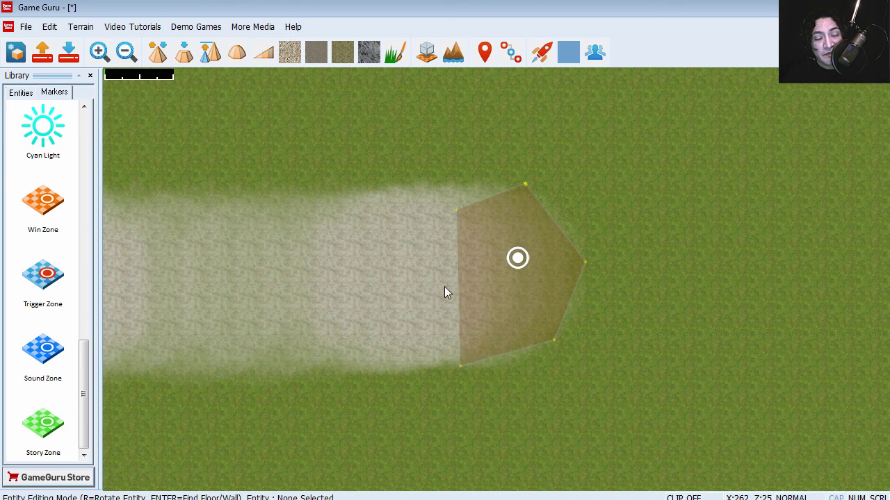
Step: Add the Chainlink Fence (Gate) from the Scenery category of the entity library to the level's entities
left_click(21, 92)
left_click(55, 139)
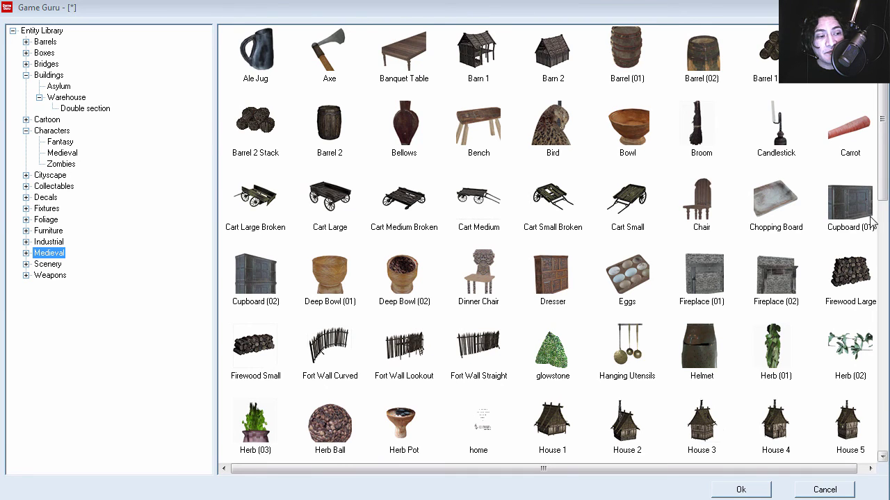
left_click_drag(882, 198, 875, 284)
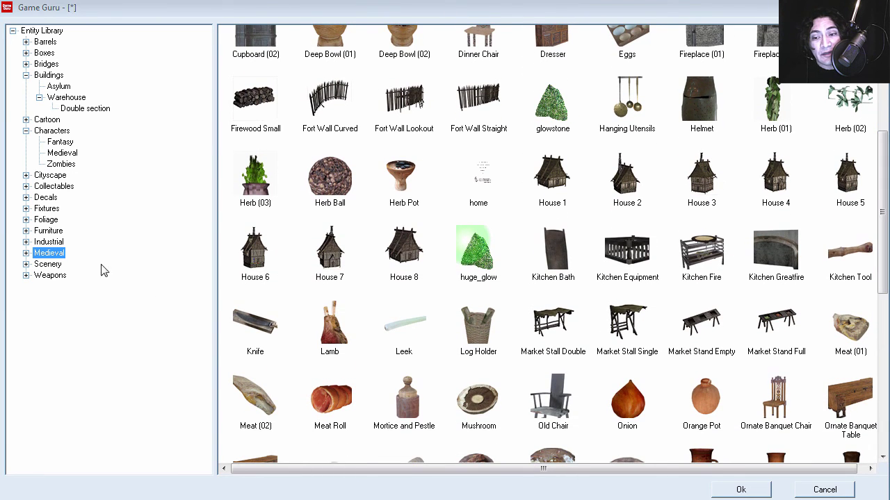
left_click(54, 265)
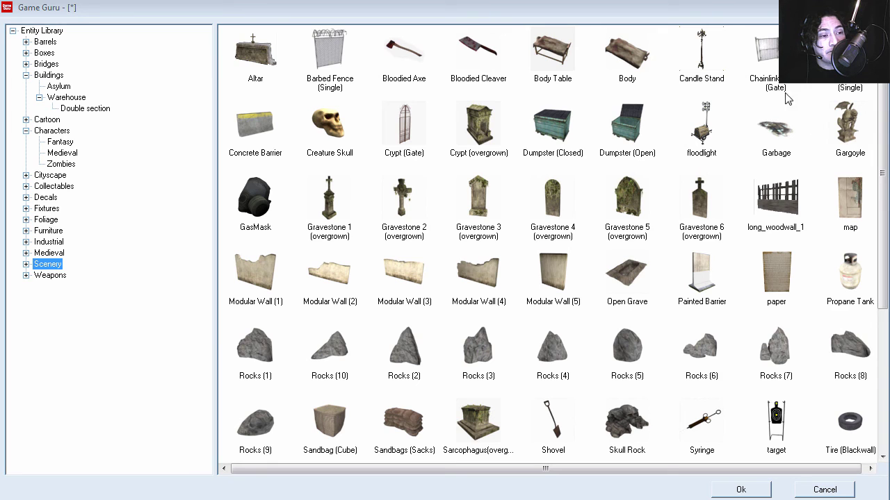
left_click(768, 59)
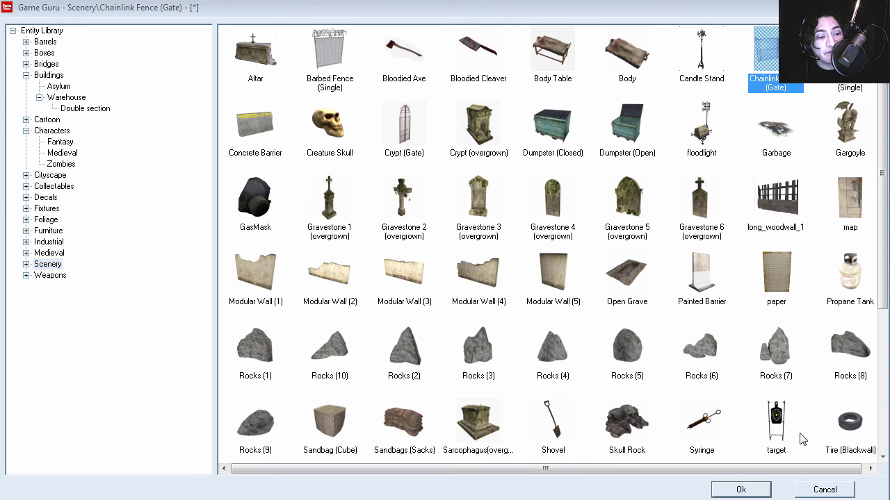
left_click(741, 489)
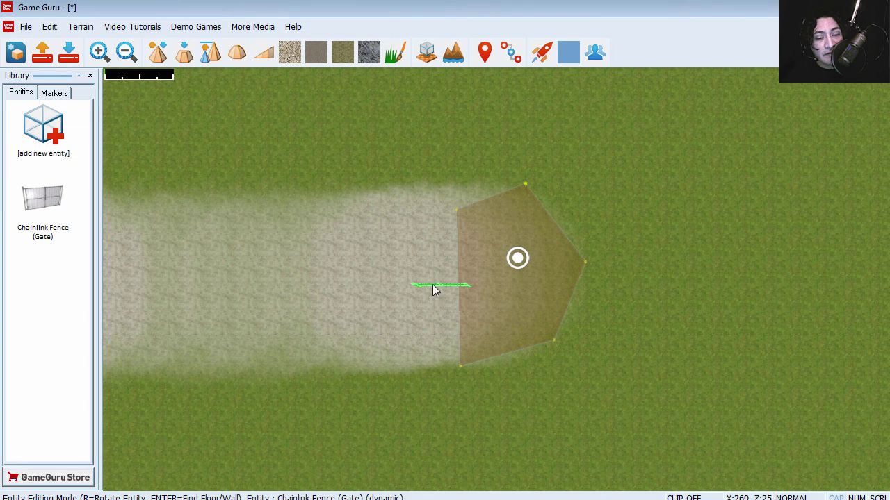
Step: Rotate the chainlink gate so it stands across the path and place it just in front of the win zone
scroll(427, 288, "up", 2)
key("r")
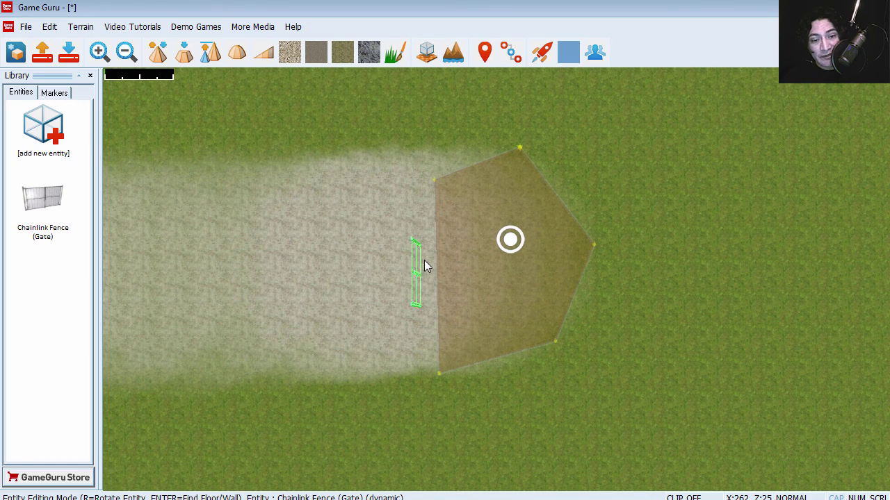
left_click(431, 259)
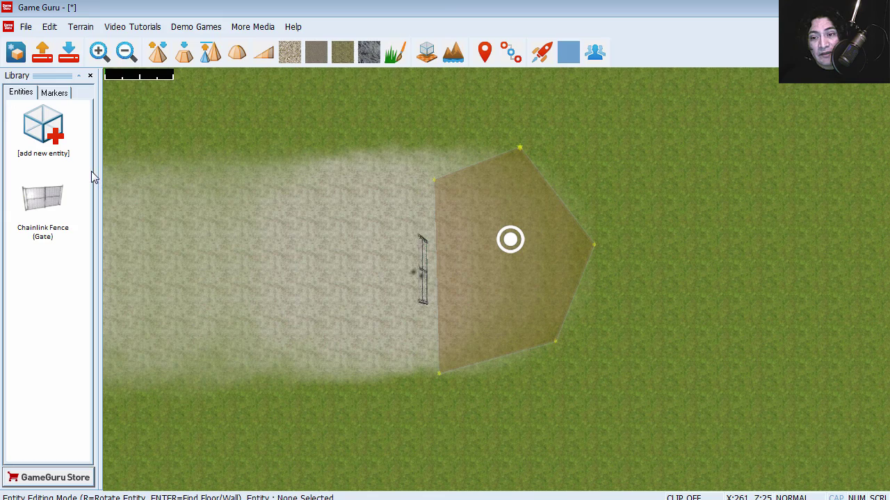
Step: Add Modular Wall (3) from the Scenery library, turn it parallel to the gate and place it at the gate's lower end
left_click(43, 129)
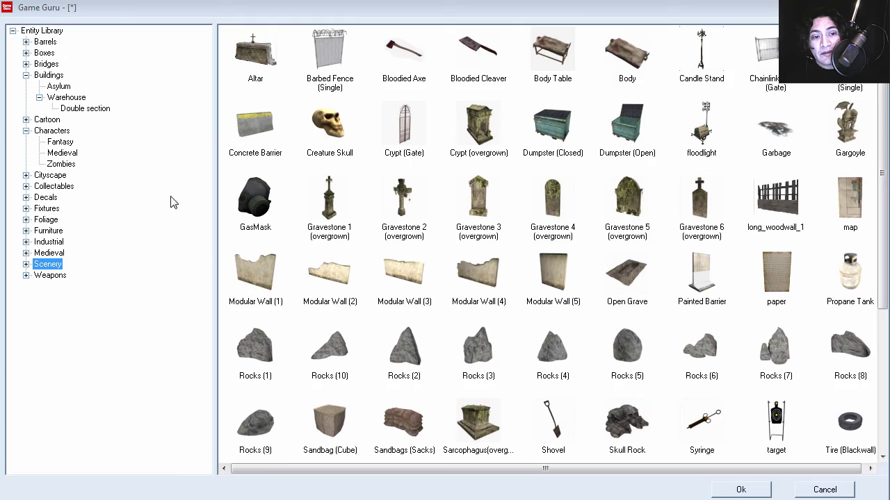
left_click(405, 273)
left_click(742, 489)
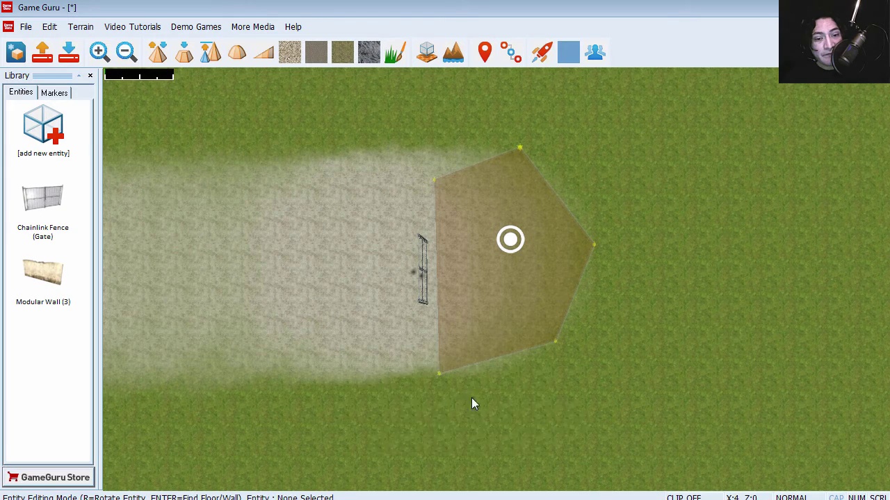
key("r")
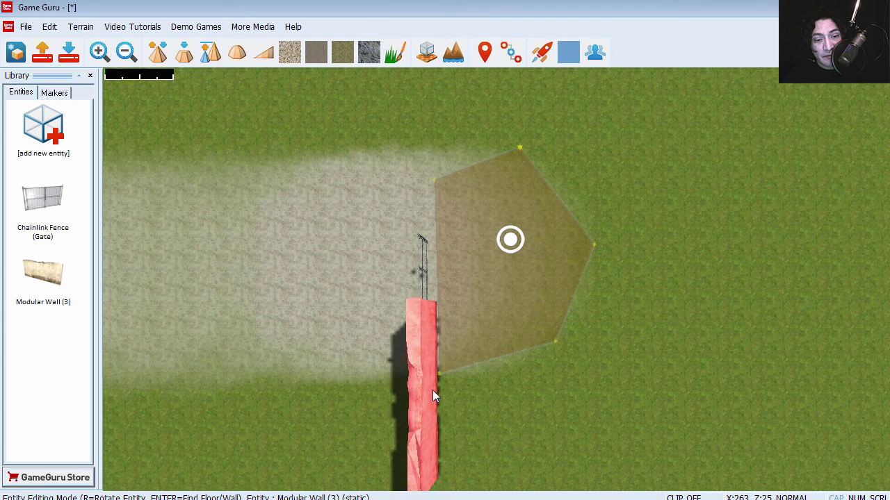
left_click(433, 391)
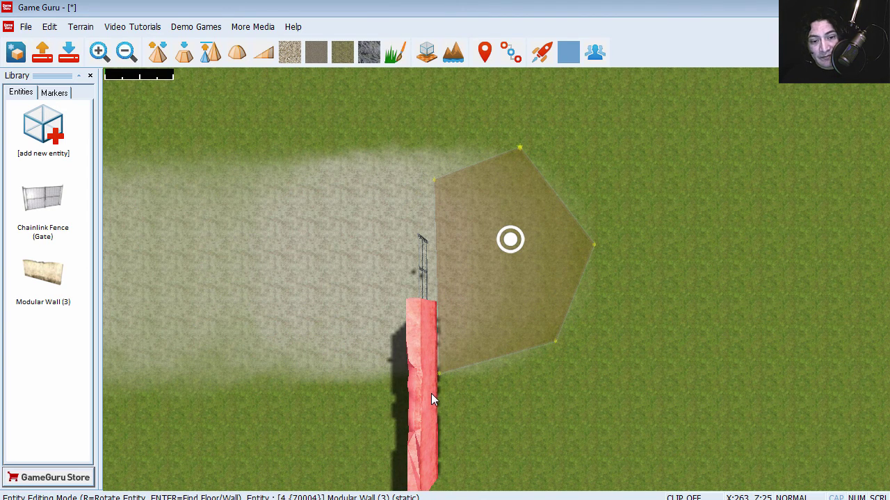
Step: Extract the wall and re-place it against the gate's lower end, and place a second wall section at the upper end
key("w")
key("s")
left_click(427, 294)
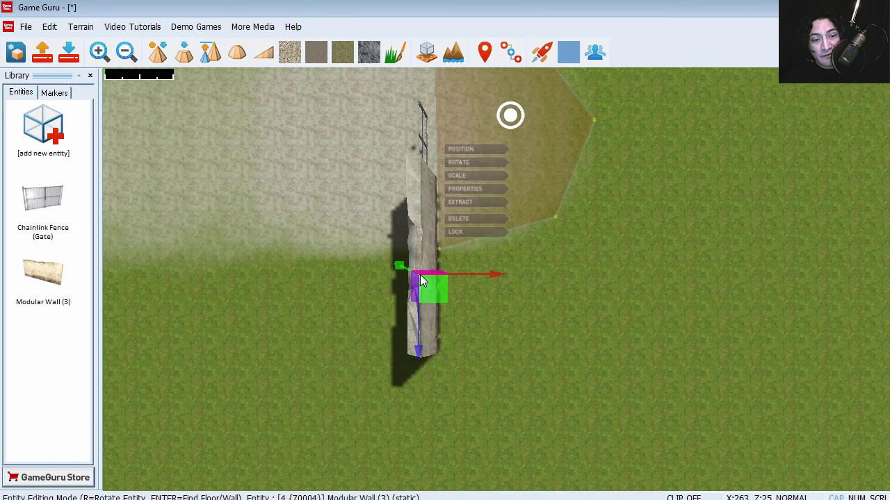
key("Up")
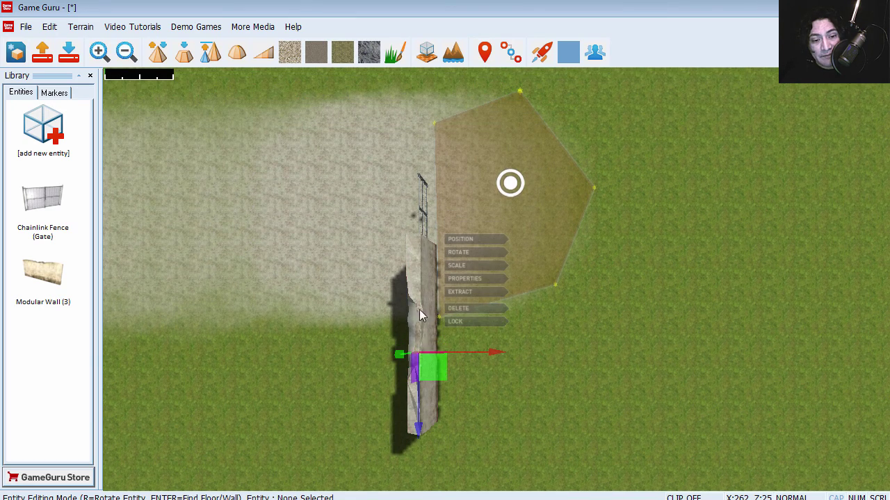
left_click(465, 294)
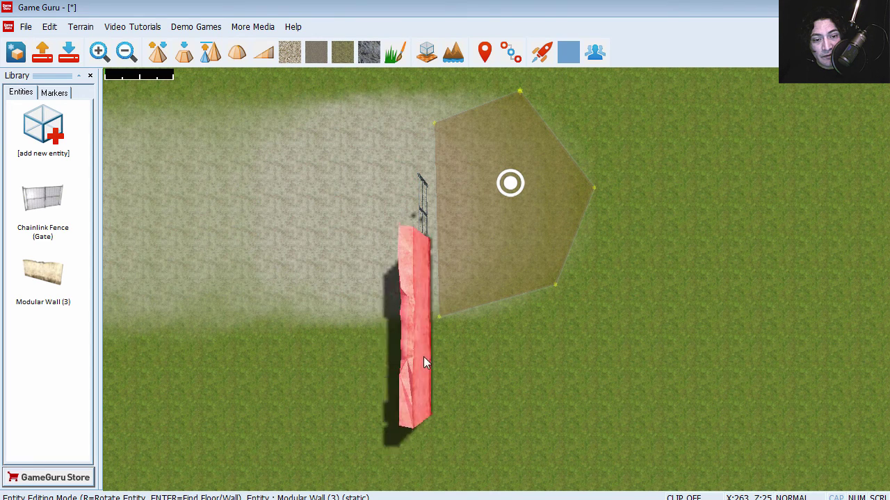
left_click(431, 334)
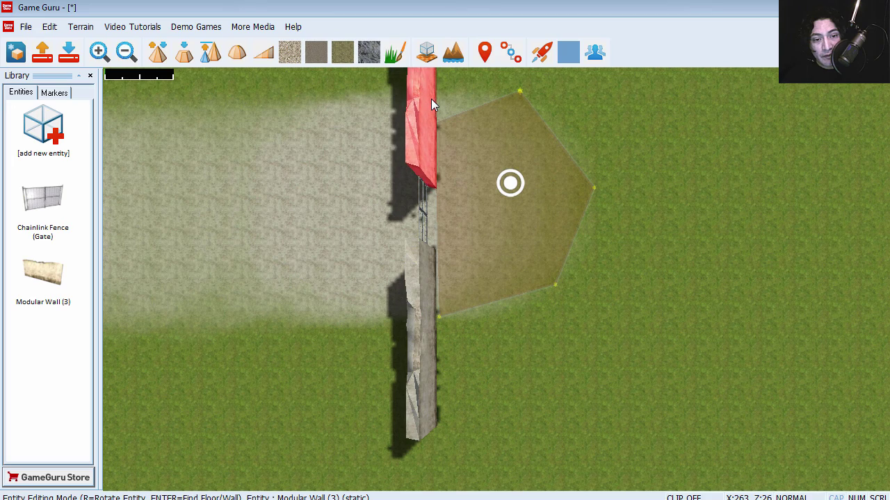
left_click(431, 96)
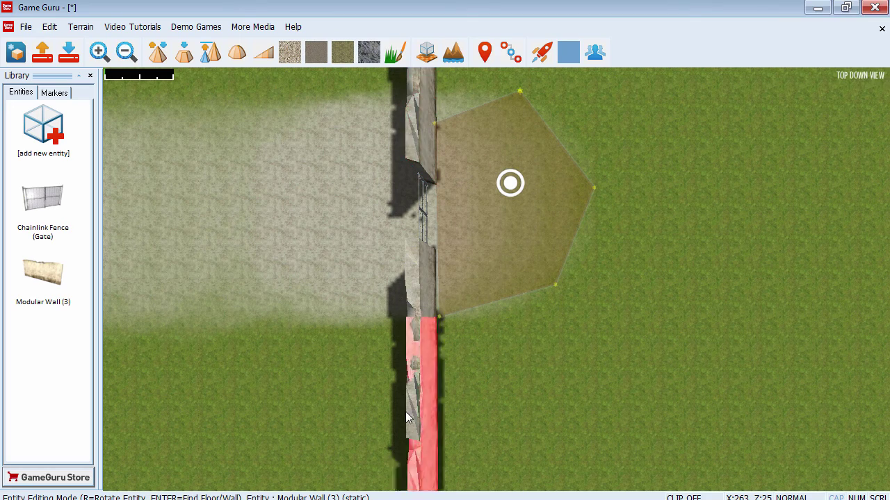
Step: Rotate the wall to horizontal and lay a continuous run of sections below the path, from the gate wall past the player start
scroll(405, 411, "down", 1)
key("r")
key("r")
left_click(383, 399)
left_click(247, 402)
key("Left")
left_click(438, 403)
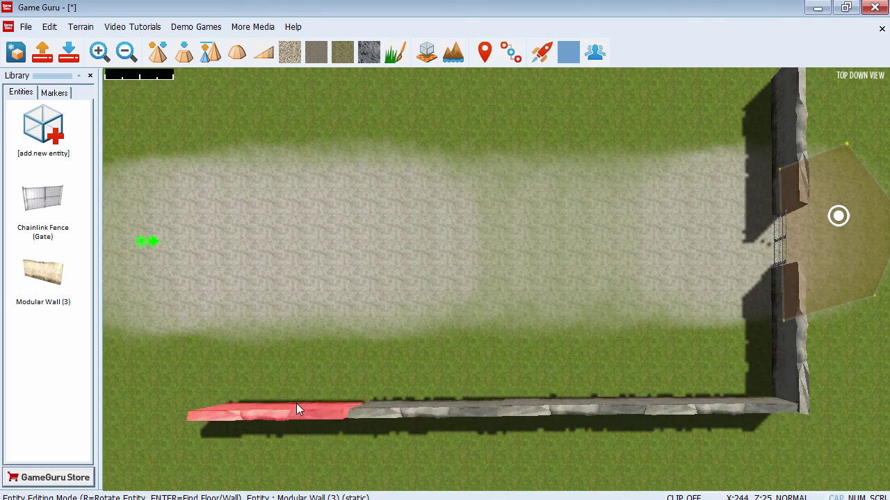
left_click(303, 404)
key("Left")
left_click(427, 405)
Step: Close off the area behind the player start with a diagonal, a vertical and an opposite diagonal wall section
key("r")
left_click(332, 363)
key("r")
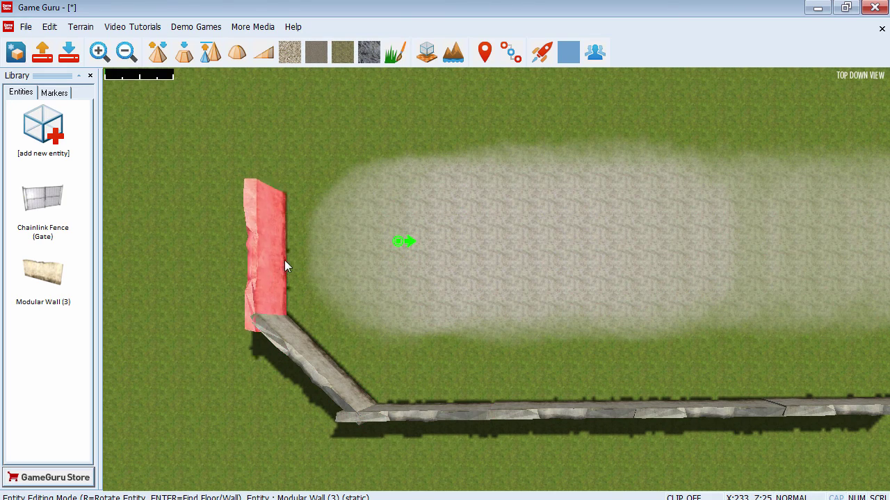
left_click(284, 263)
key("r")
left_click(313, 144)
Step: Rotate the wall back to horizontal and lay a continuous run of sections above the path up to the gate wall
key("r")
key("Up")
left_click(449, 178)
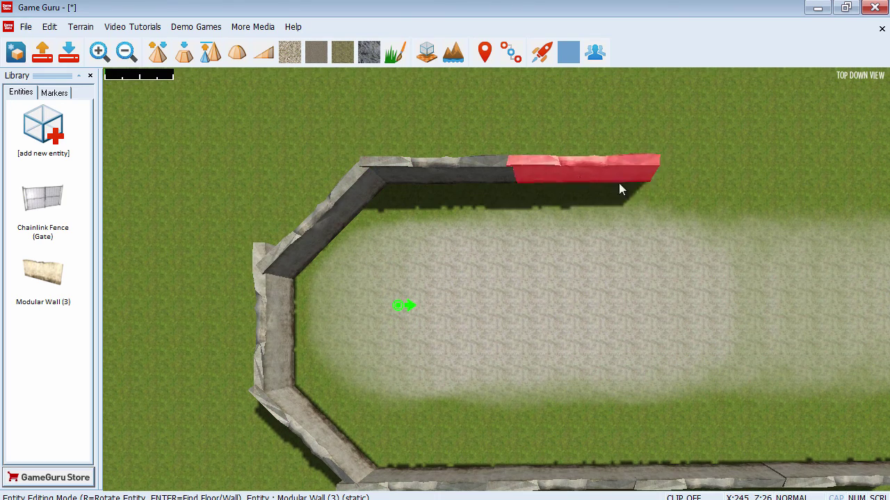
left_click(591, 179)
left_click(719, 178)
key("Right")
left_click(533, 178)
left_click(657, 175)
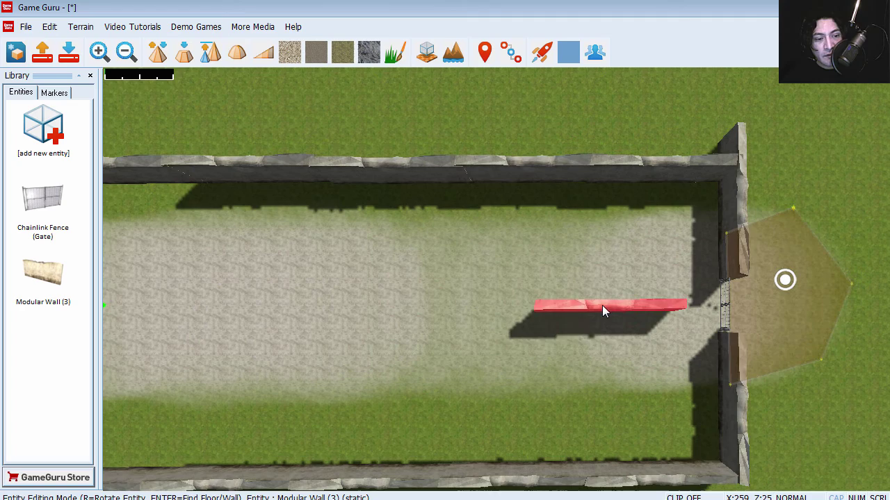
key("Right")
key("Down")
key("Left")
key("Up")
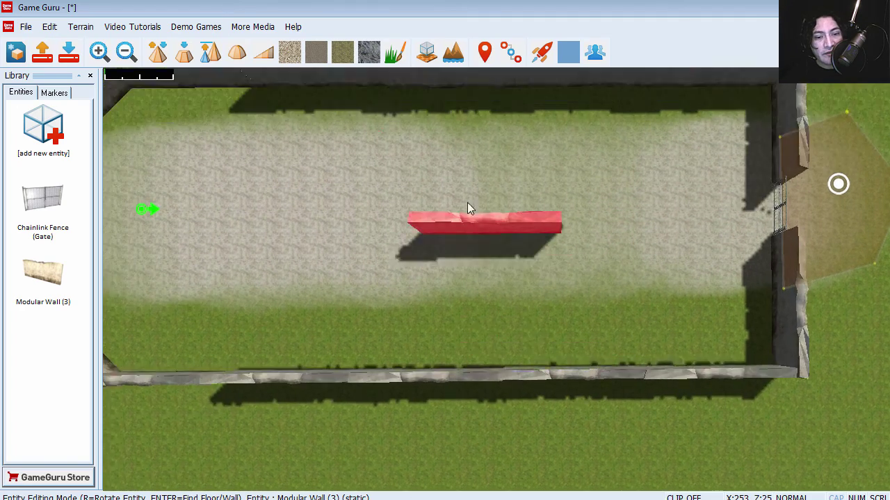
key("Down")
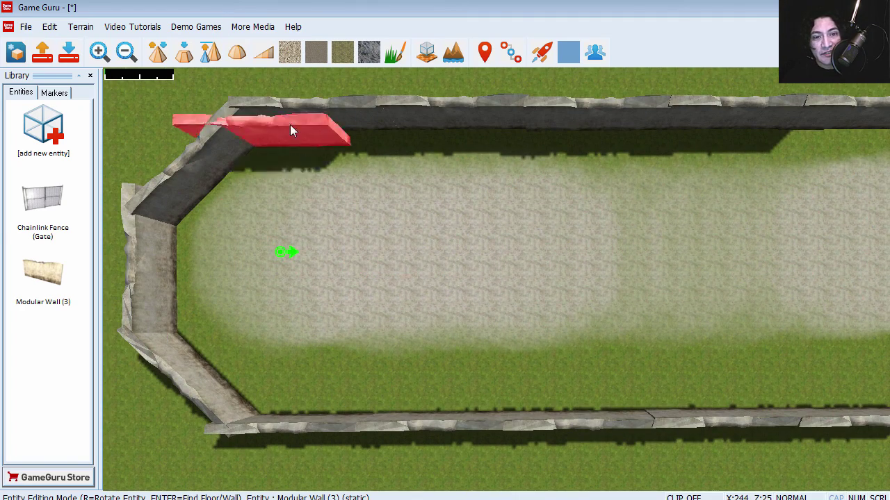
Step: Test the level and walk the player along the paved path from the start up to the gate
left_click(541, 53)
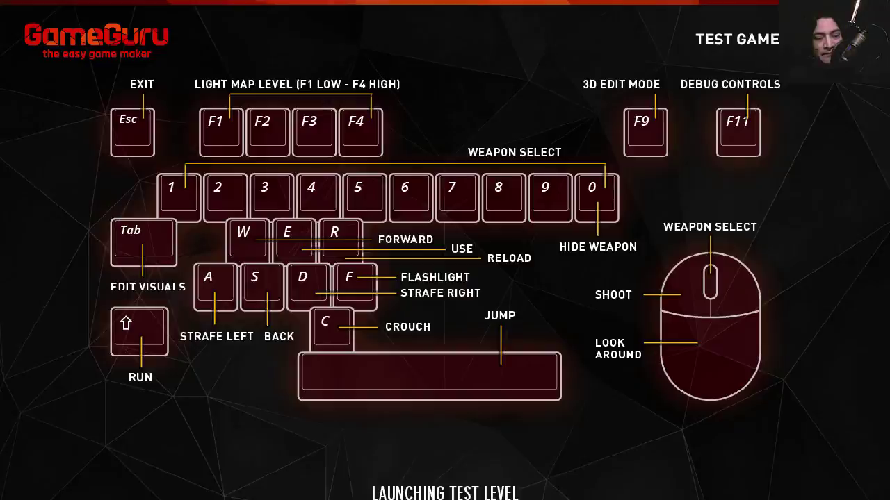
key("w")
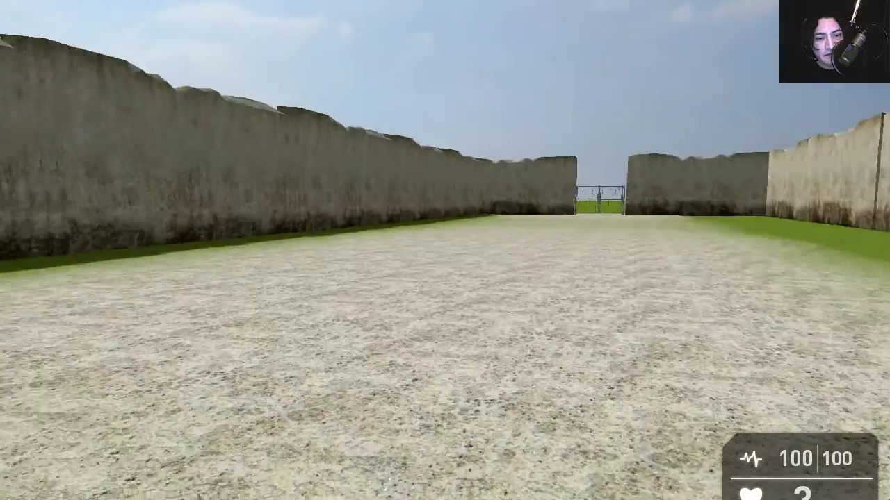
key("w")
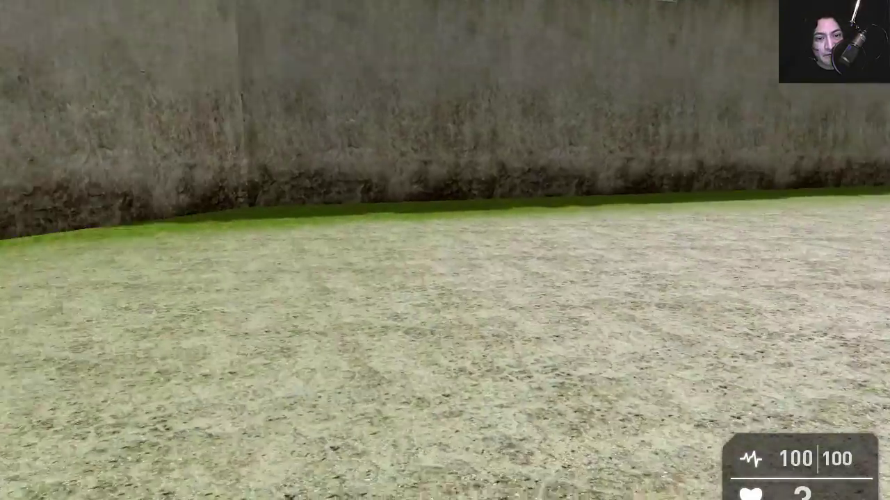
key("w")
key("w")
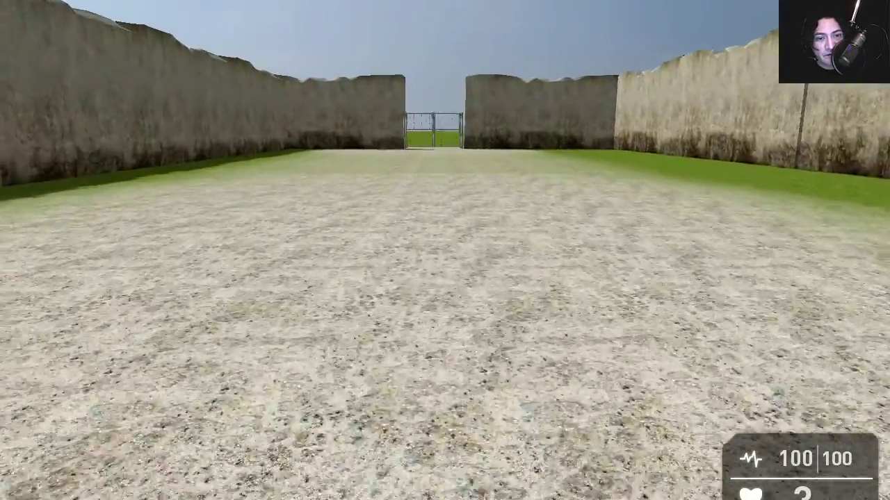
key("w")
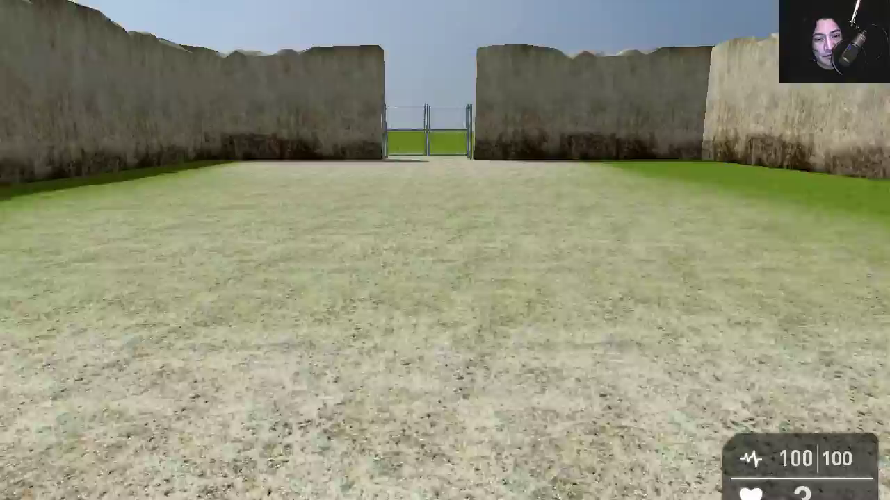
key("w")
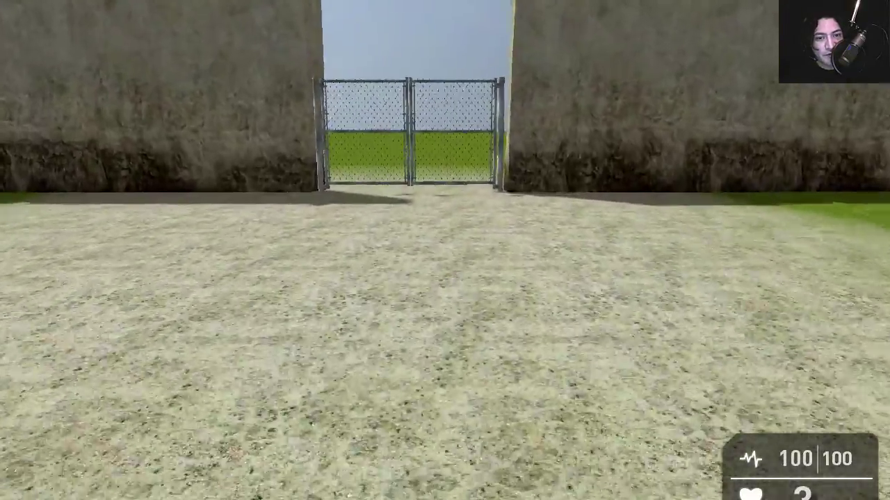
key("w")
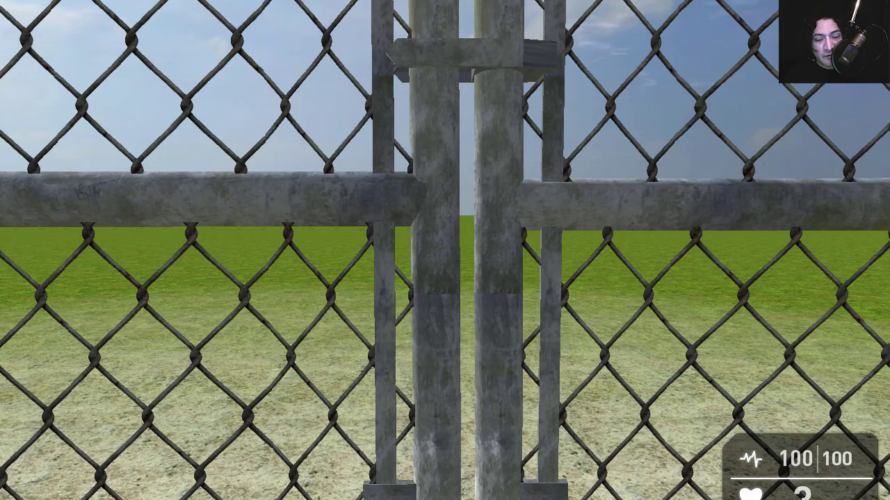
Step: Open the gate in the test game, walk through to the ground outside the walls, and exit the test
key("e")
key("w")
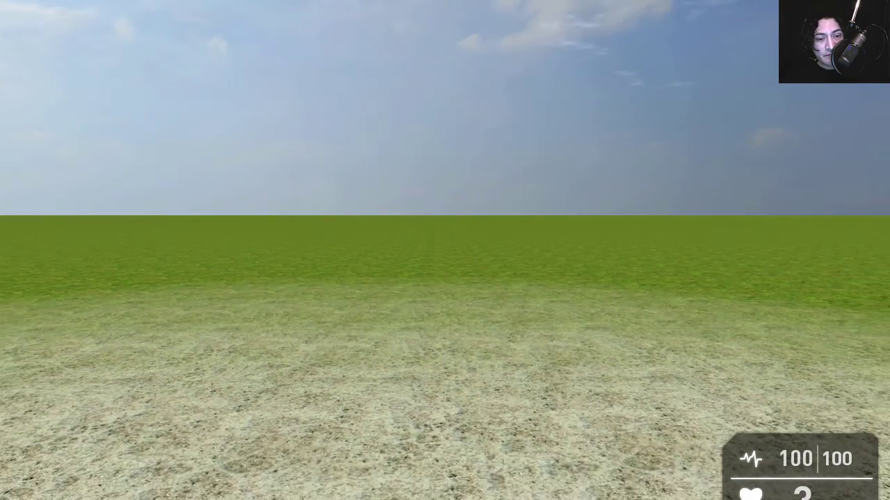
key("w")
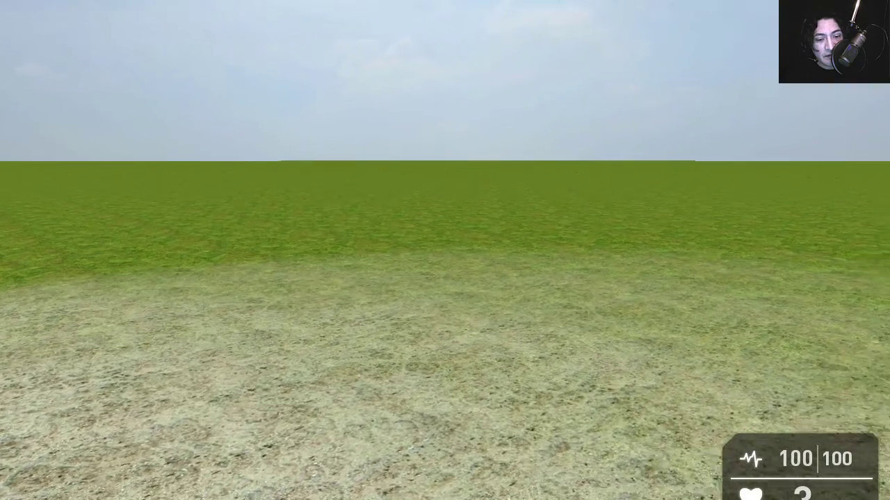
key("w")
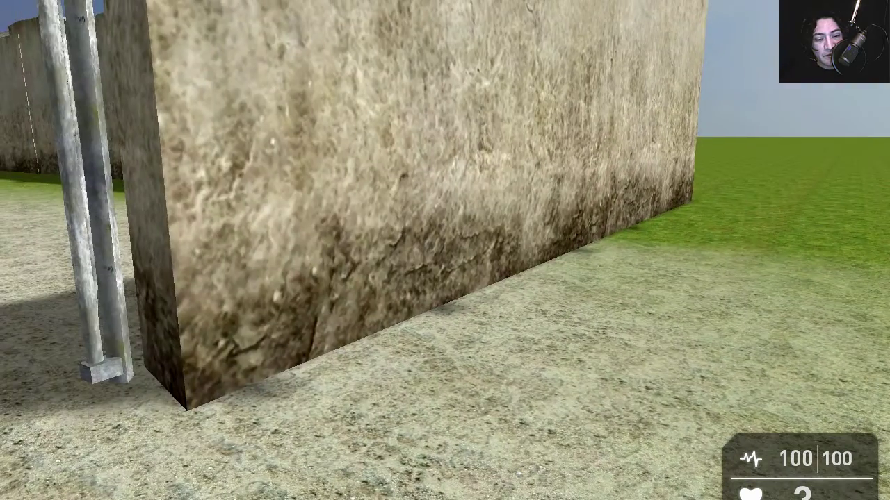
key("Escape")
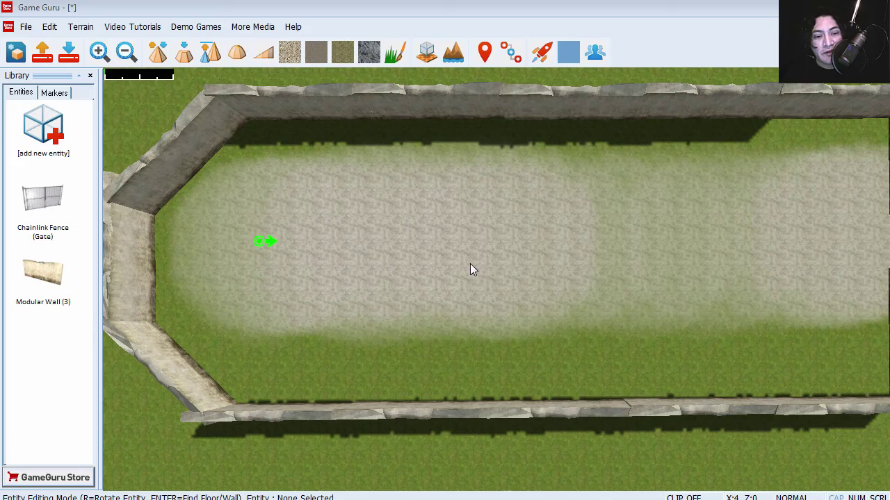
key("d")
key("a")
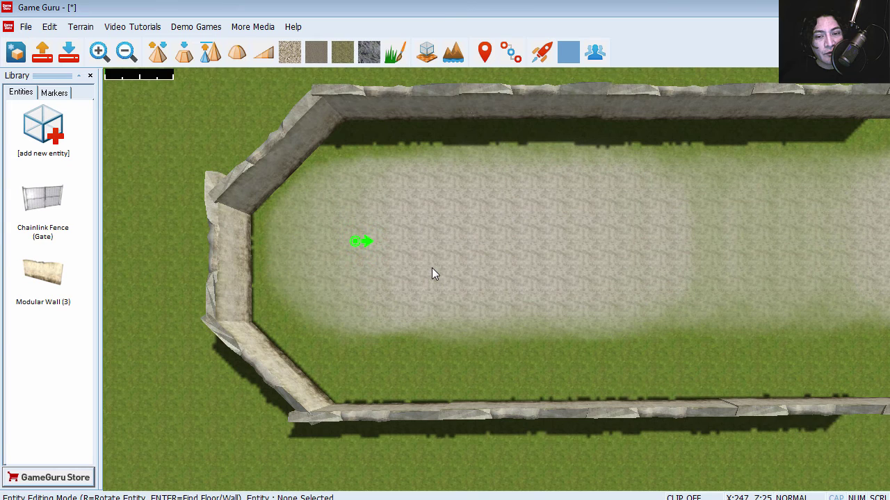
key("Right")
left_click(54, 93)
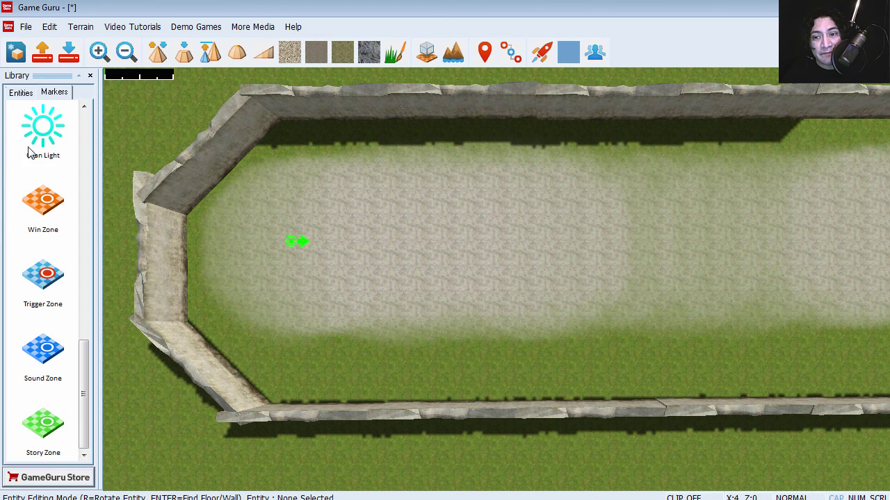
left_click(21, 93)
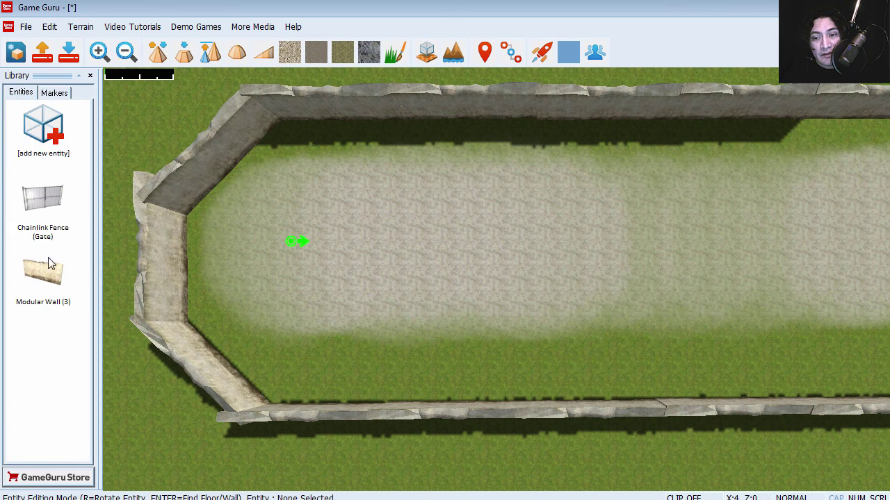
Step: Add the Female Goth Zombie from the Zombies characters and place it on the path ahead of the player start
left_click(52, 137)
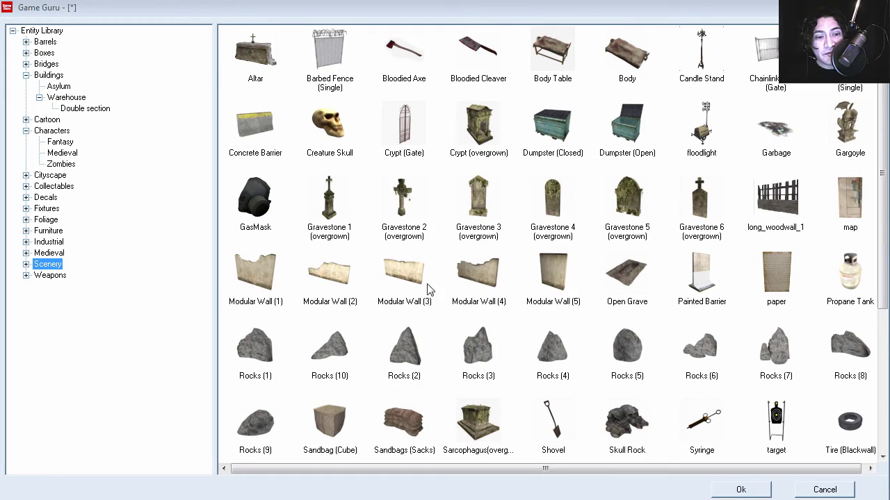
left_click(50, 276)
left_click(49, 231)
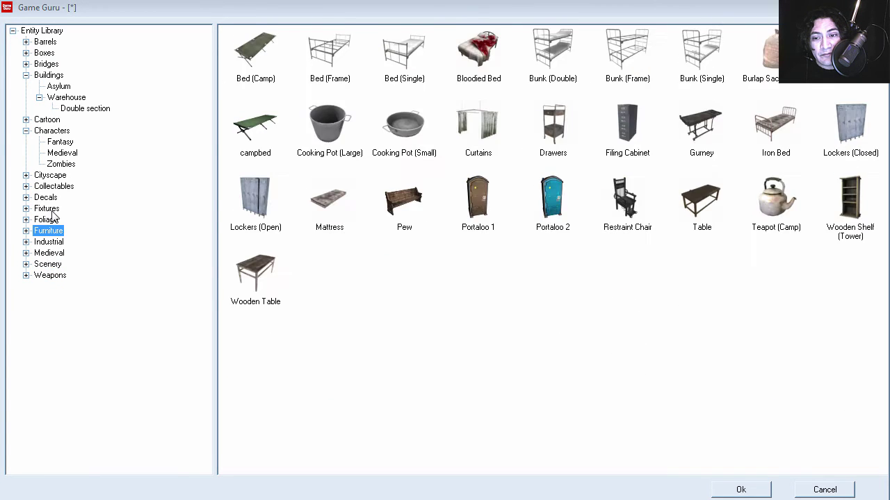
left_click(45, 197)
left_click(60, 164)
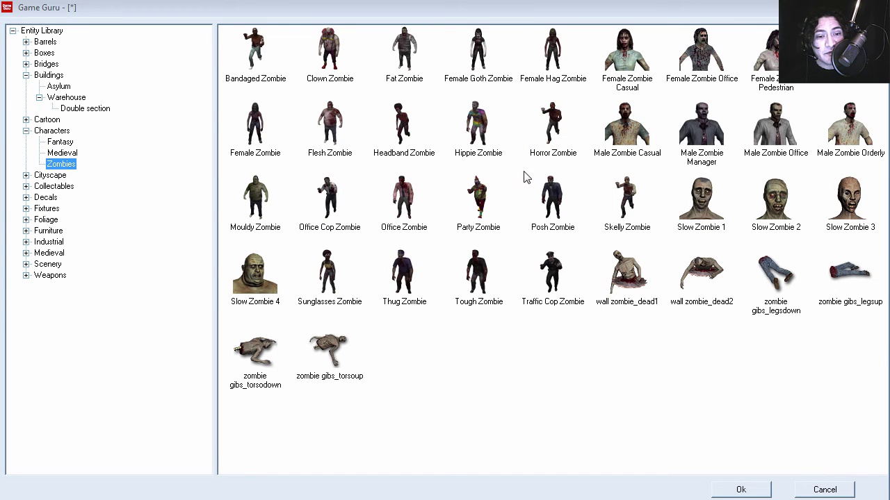
double_click(479, 52)
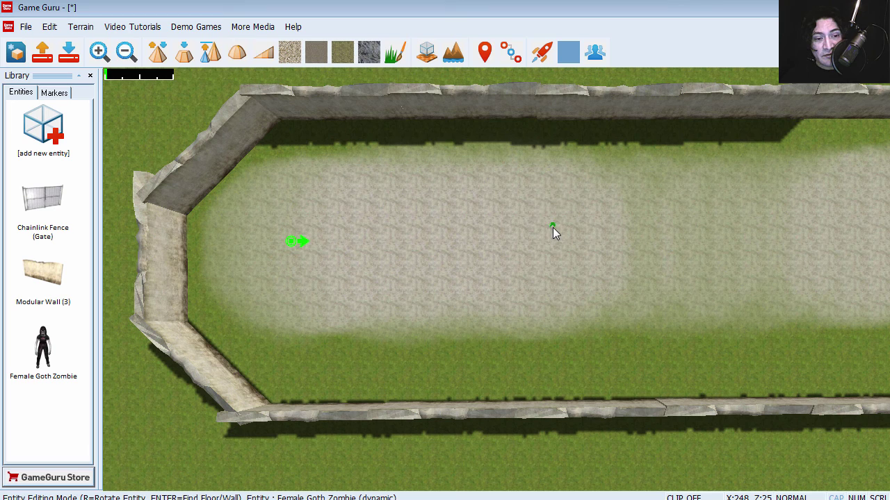
scroll(542, 228, "up", 3)
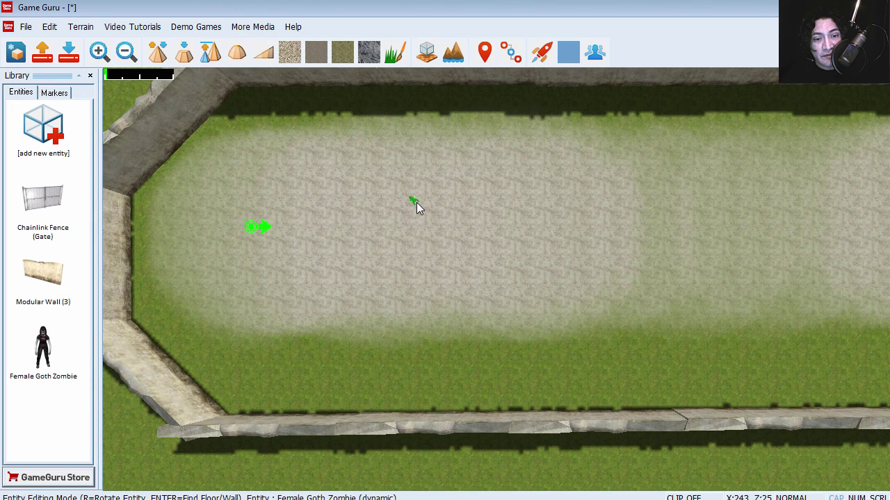
left_click(458, 218)
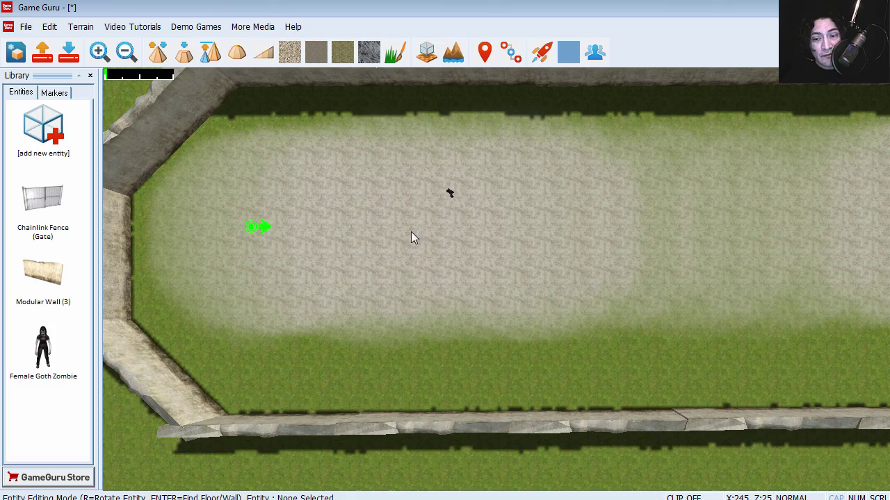
Step: Set the placed zombie's View Range to 3000, apply the change, and return to the level view
left_click(450, 193)
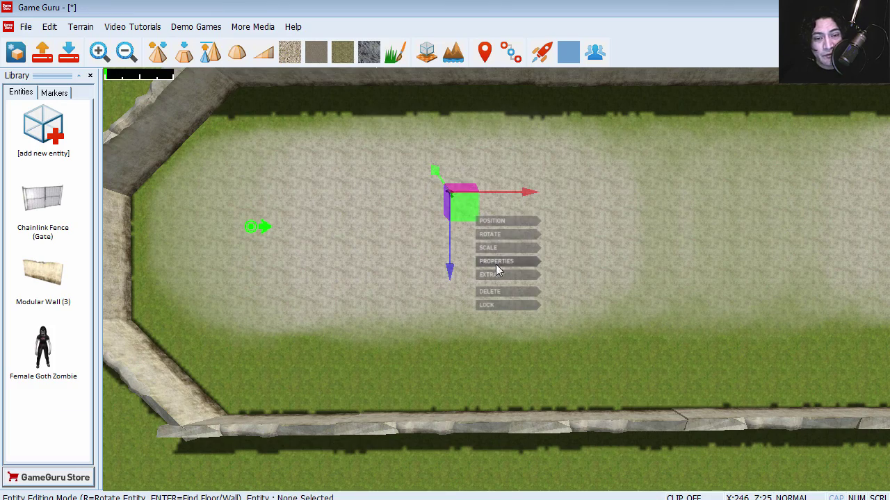
left_click(495, 262)
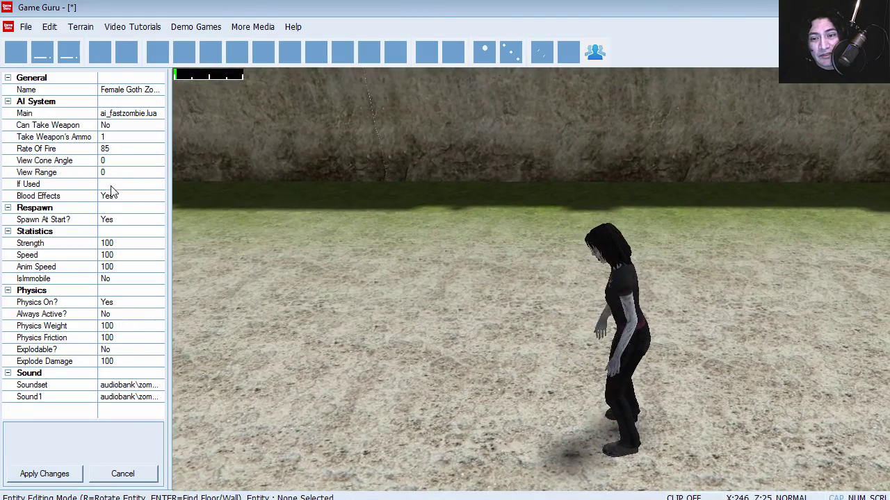
left_click(113, 173)
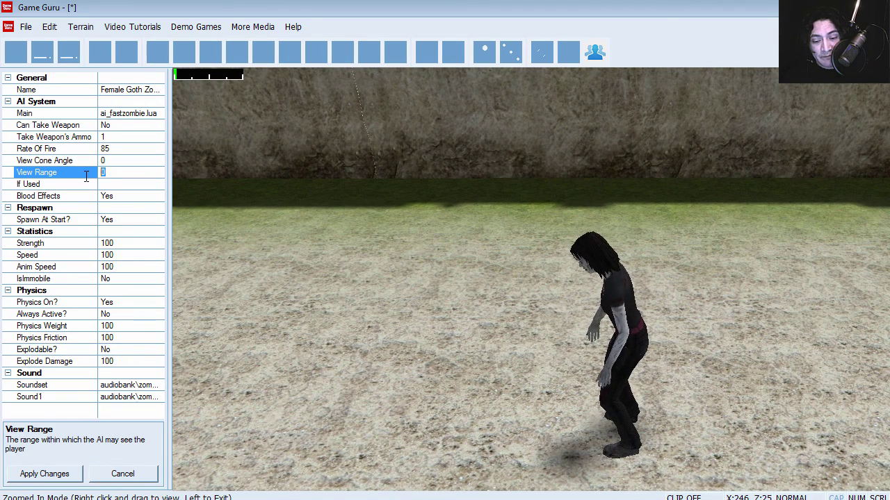
type("3")
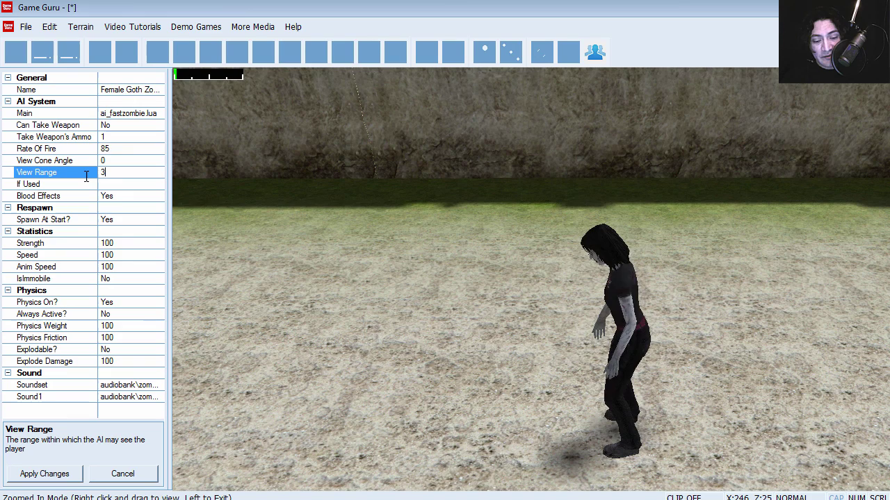
type("000")
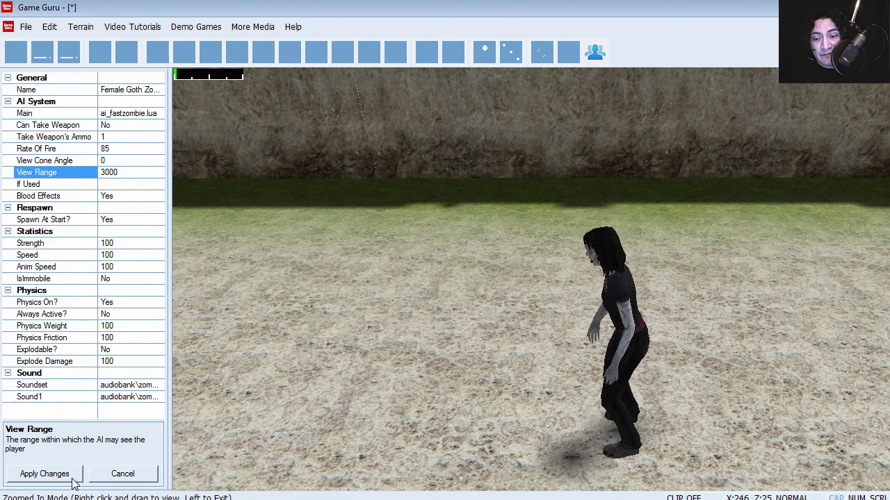
left_click(78, 478)
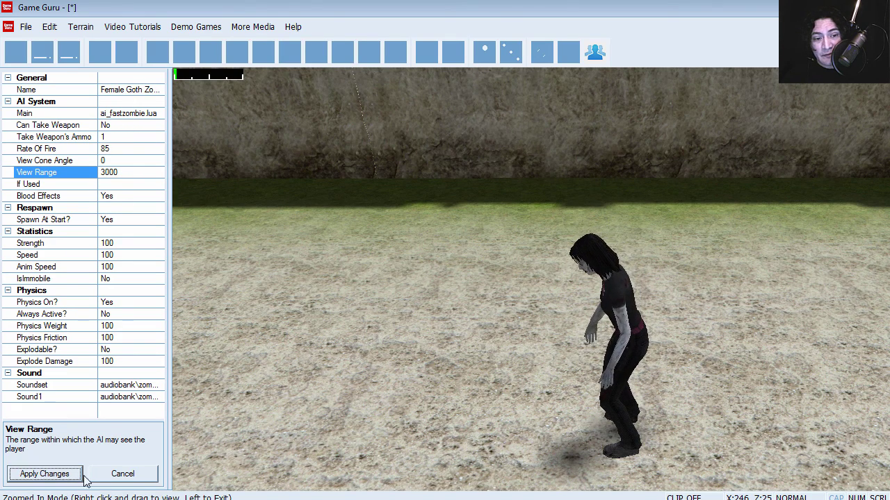
left_click(446, 374)
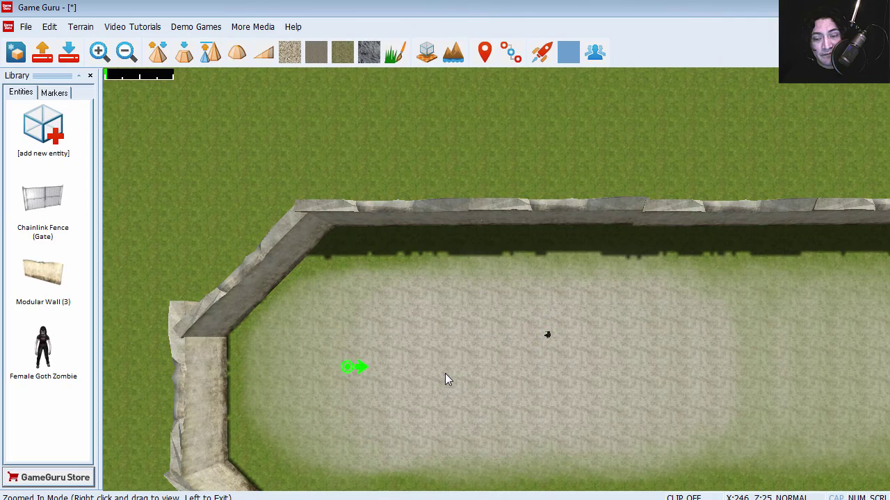
Step: Extract the configured zombie and place four of them spread along the path between the player start and the gate
left_click(549, 336)
left_click(599, 274)
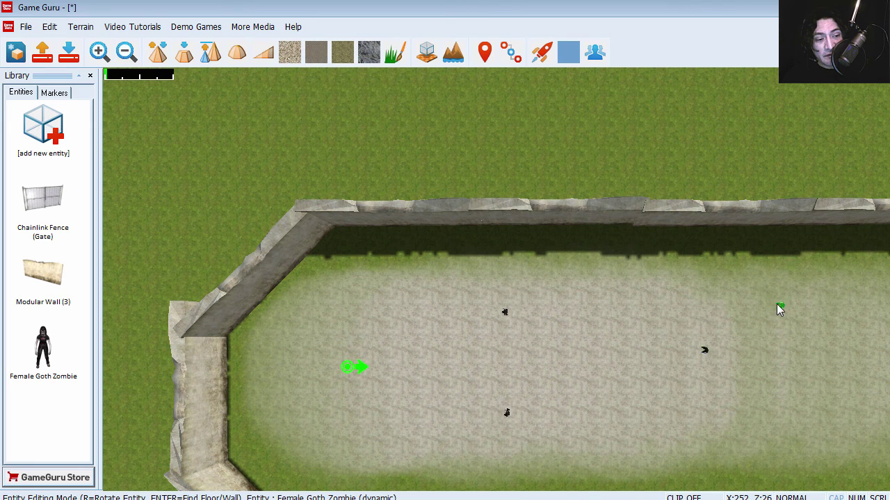
left_click(800, 413)
key("Right")
key("Right")
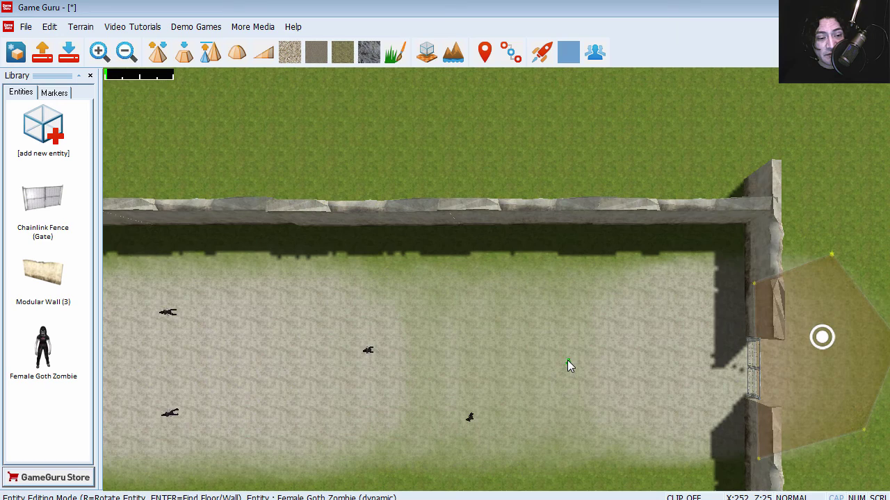
key("Left")
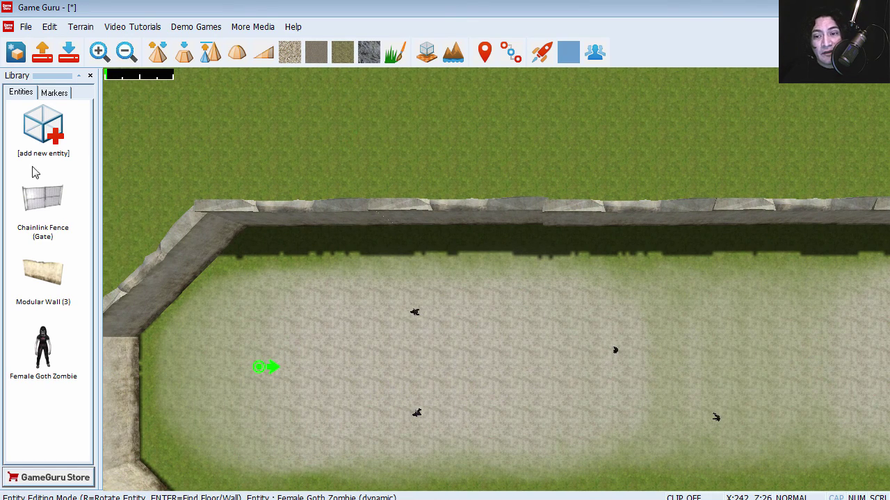
Step: Add the Shotgun from the Weapons category of the entity library
left_click(47, 134)
left_click(63, 276)
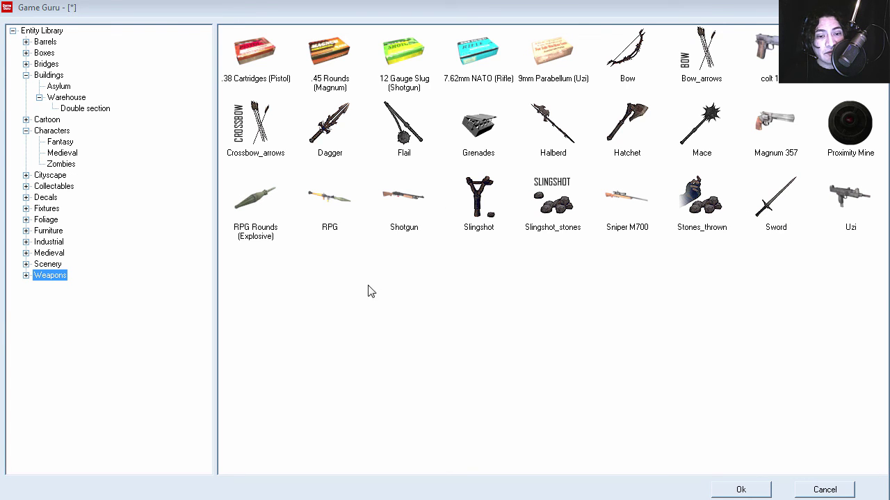
double_click(405, 195)
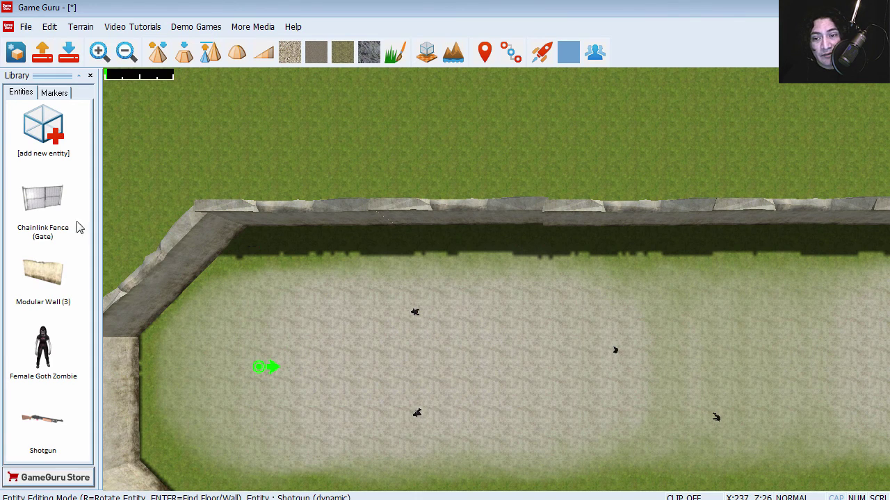
Step: Add the 12 Gauge Slug (Shotgun) ammo from the Weapons category and place it beside the upper wall near the player start
left_click(53, 137)
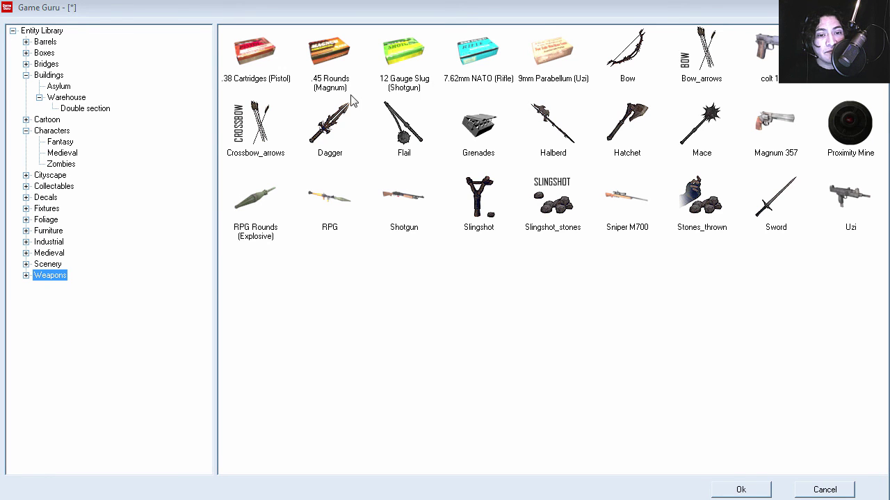
double_click(404, 54)
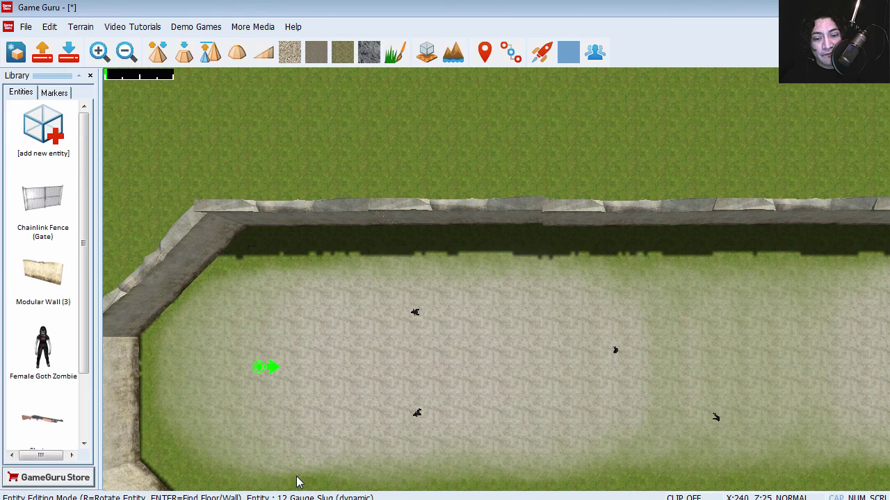
left_click(335, 244)
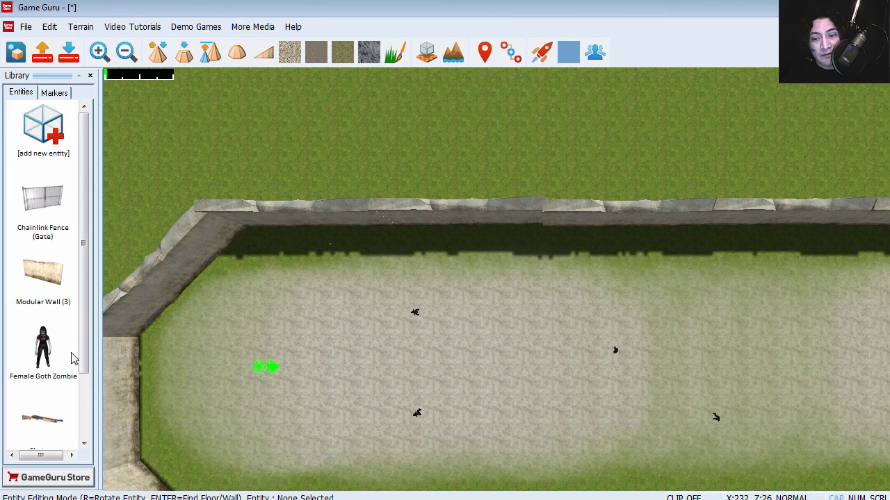
Step: Place a second 12 Gauge Slug ammo box beside the upper wall, roughly halfway between the player start and the gate
scroll(87, 302, "down", 2)
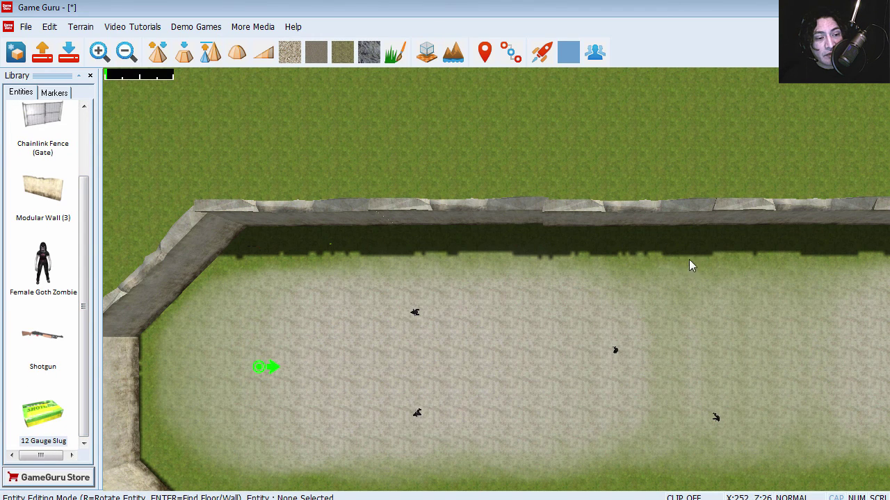
key("d")
left_click(41, 406)
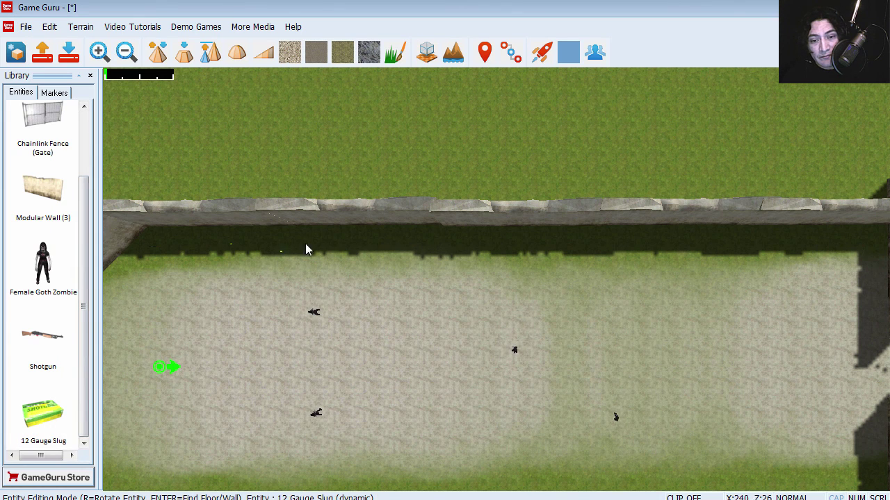
left_click(533, 245)
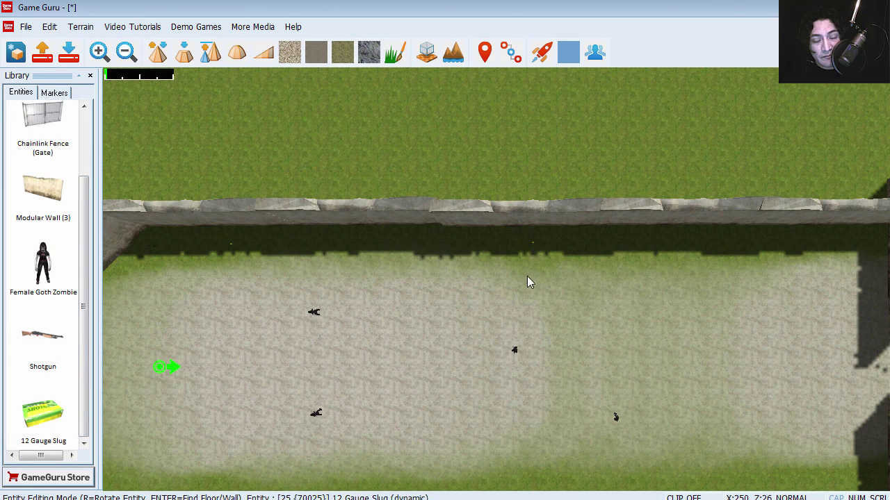
right_click(465, 328)
Step: Look over the level layout from the player start to the gate and the win zone
key("s")
key("a")
key("a")
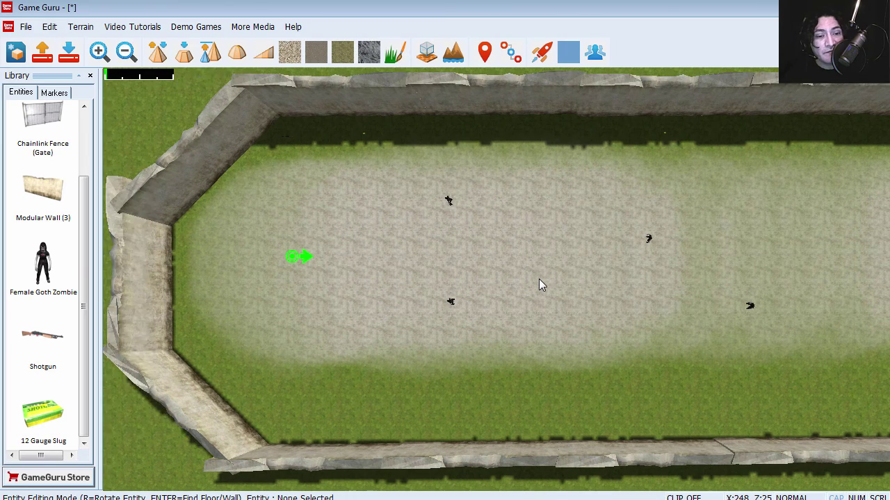
key("d")
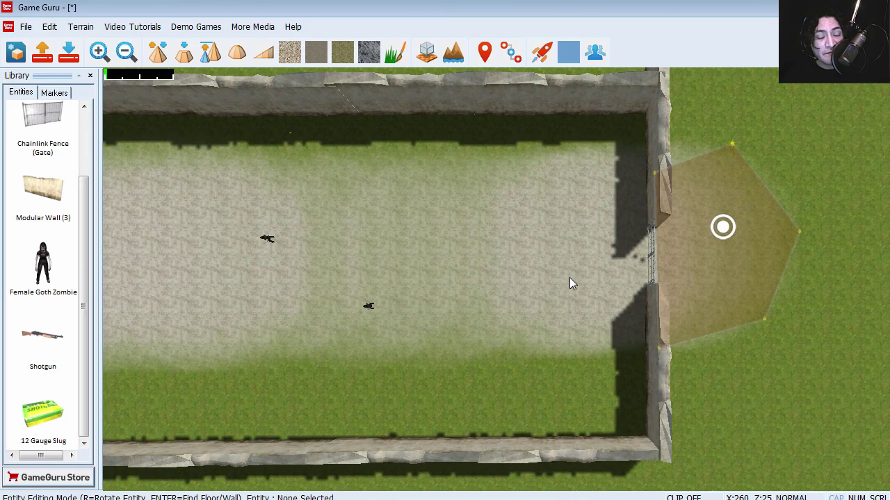
key("Left")
scroll(505, 274, "up", 3)
scroll(505, 274, "down", 3)
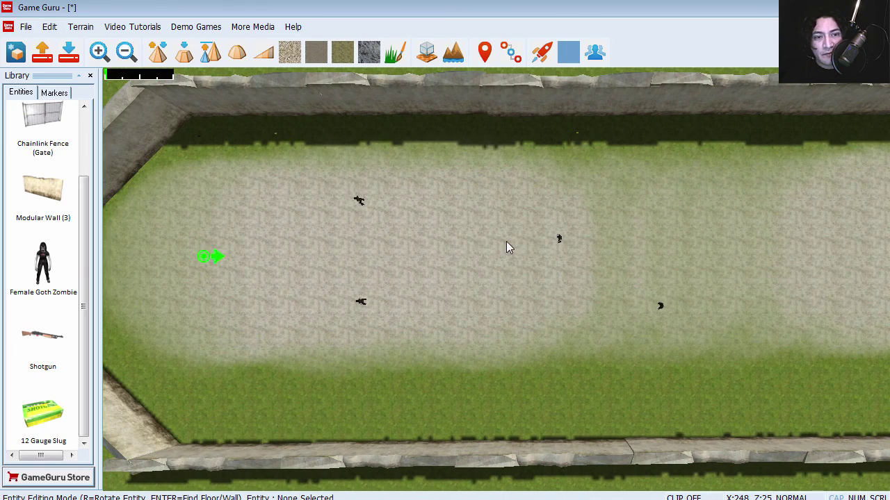
key("Left")
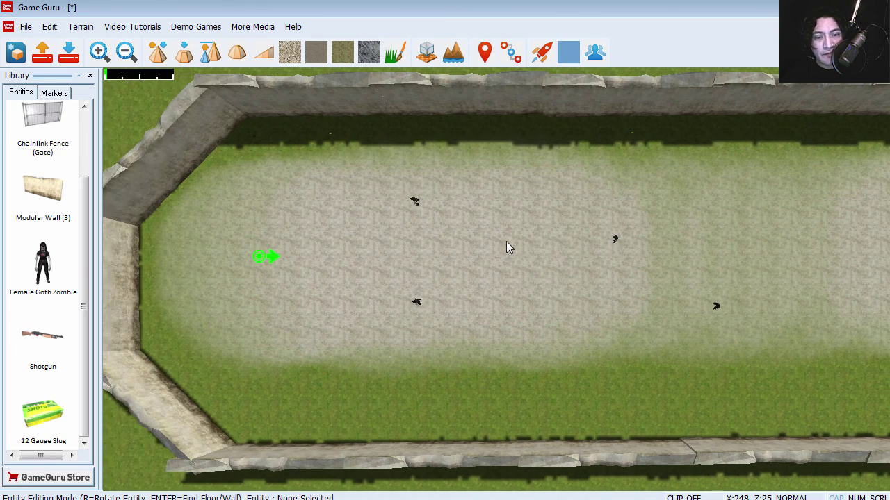
Step: Start a test game of the level and pick up the shotgun near the wall
left_click(541, 53)
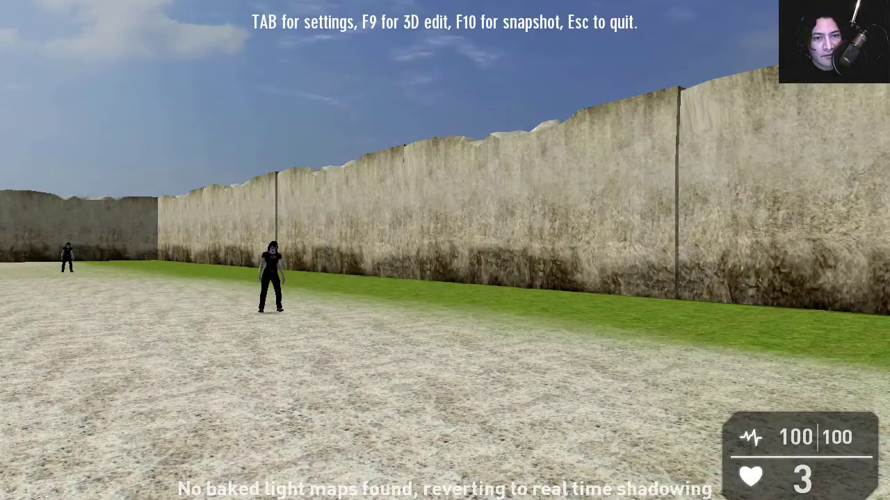
key("w")
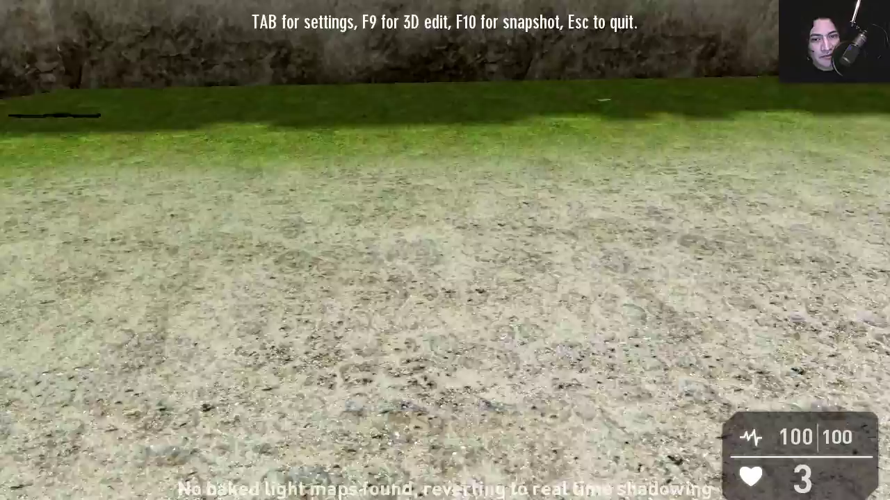
key("w")
key("e")
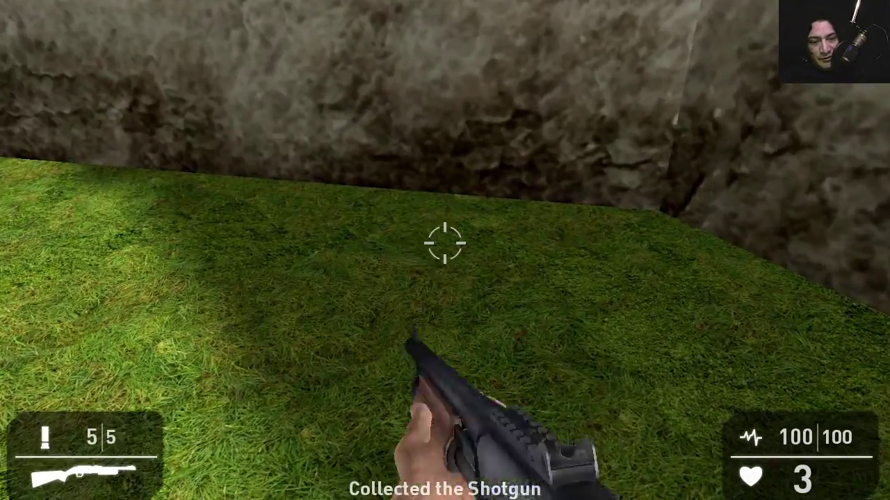
Step: Fight the zombies with the shotgun in the test game, collecting ammo and reloading between shots
mouse_move(445, 244)
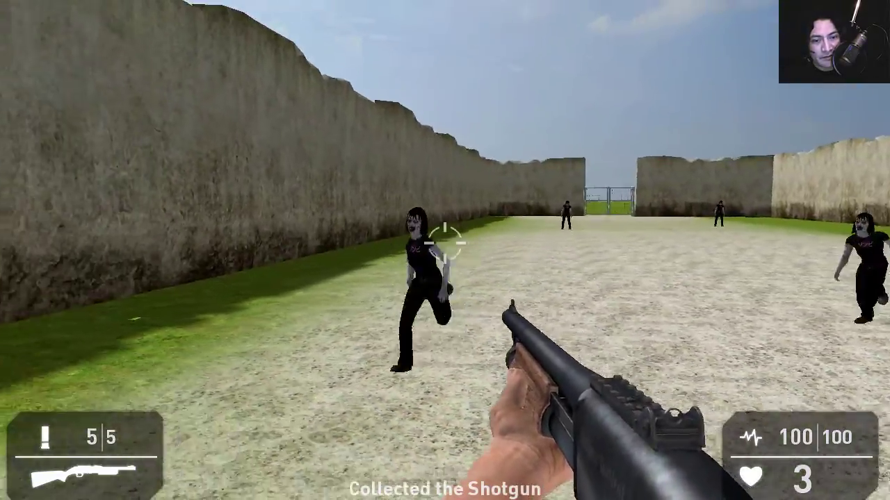
left_click(445, 243)
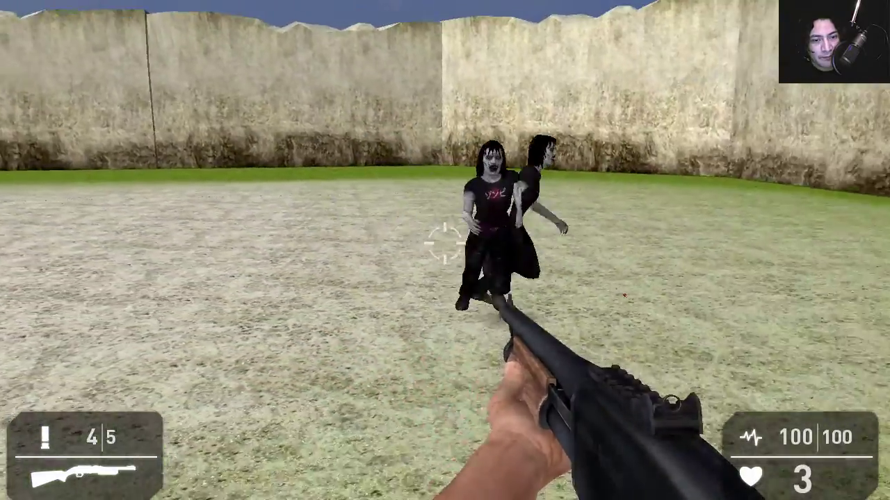
left_click(445, 243)
key("s")
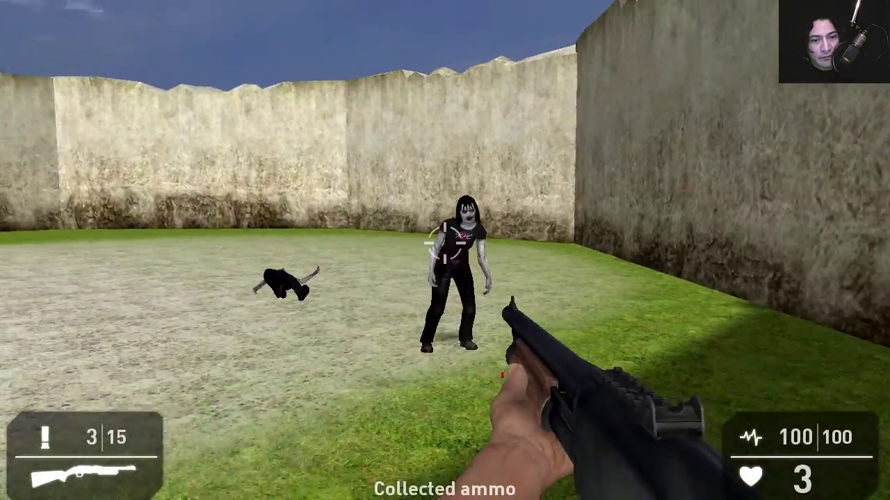
left_click(445, 243)
left_click(444, 243)
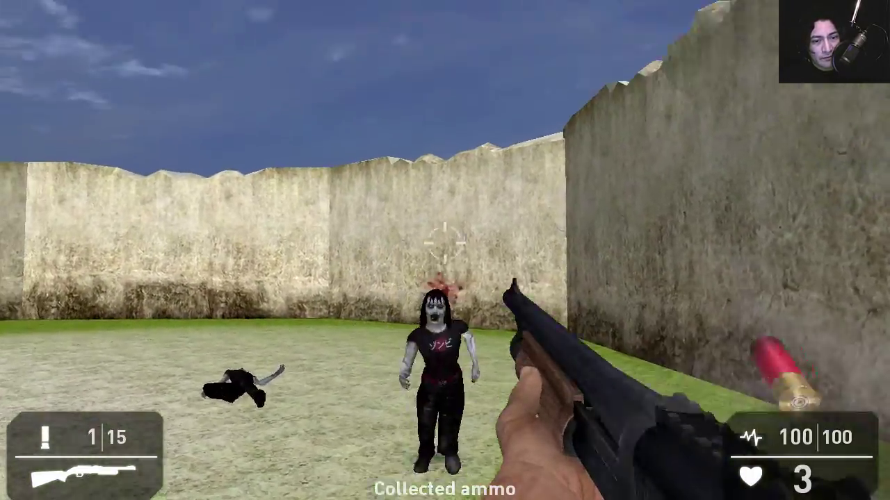
key("r")
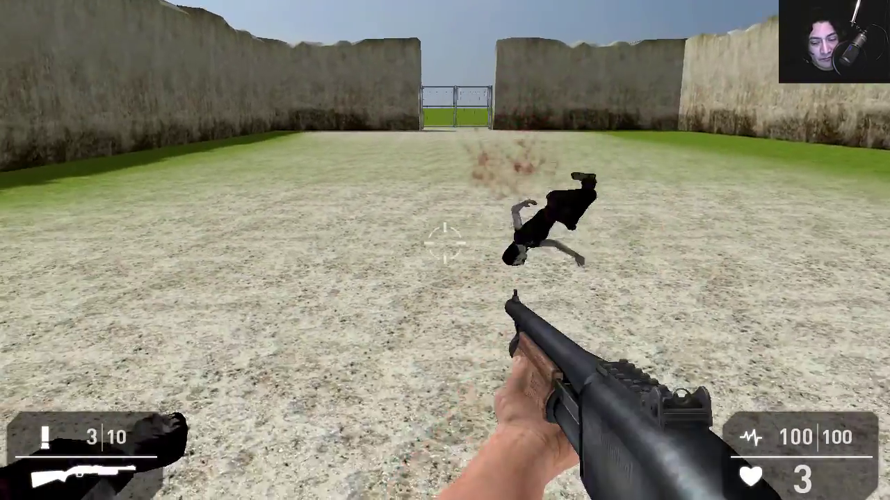
key("w")
key("r")
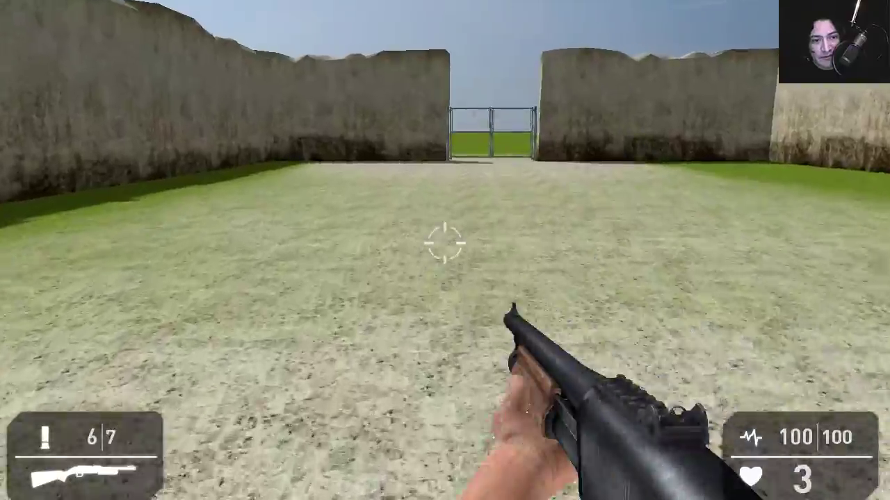
Step: Run to the gate, open it, walk into the win zone, and quit the test game
key("shift+w")
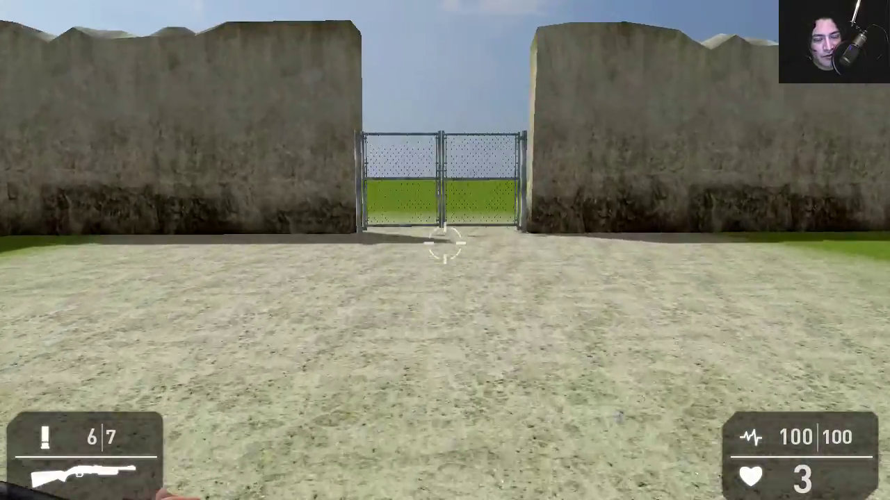
key("w")
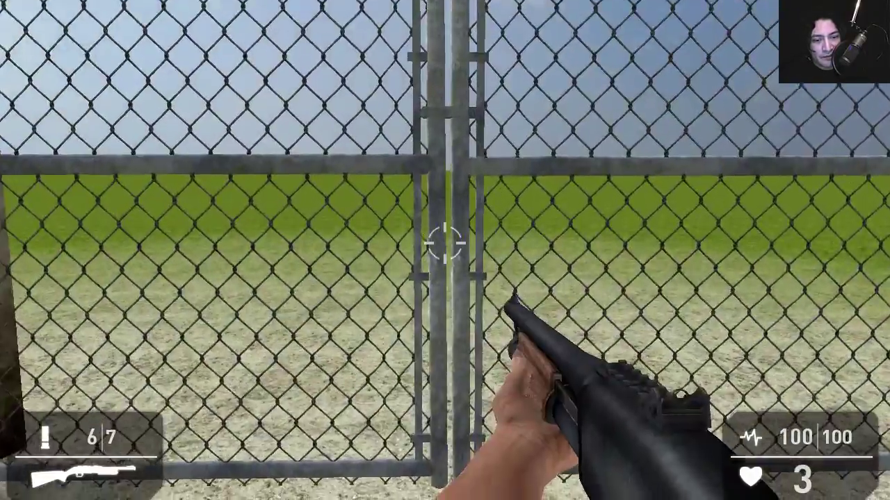
key("w")
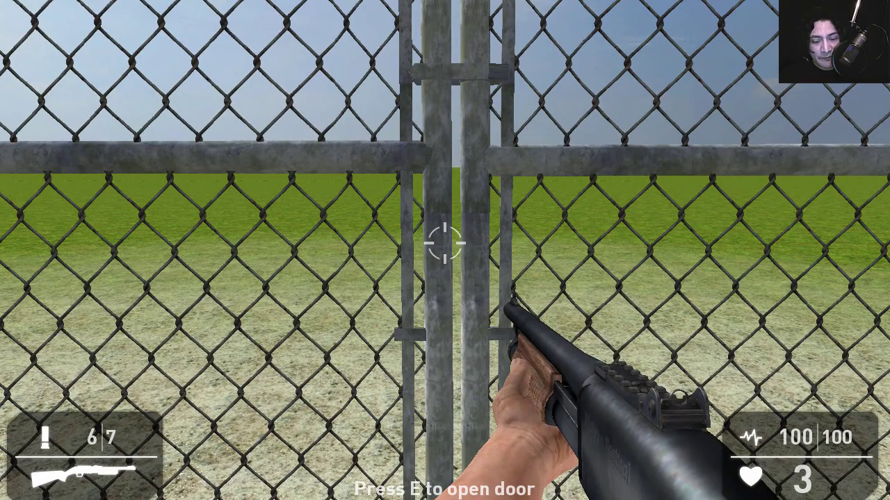
key("e")
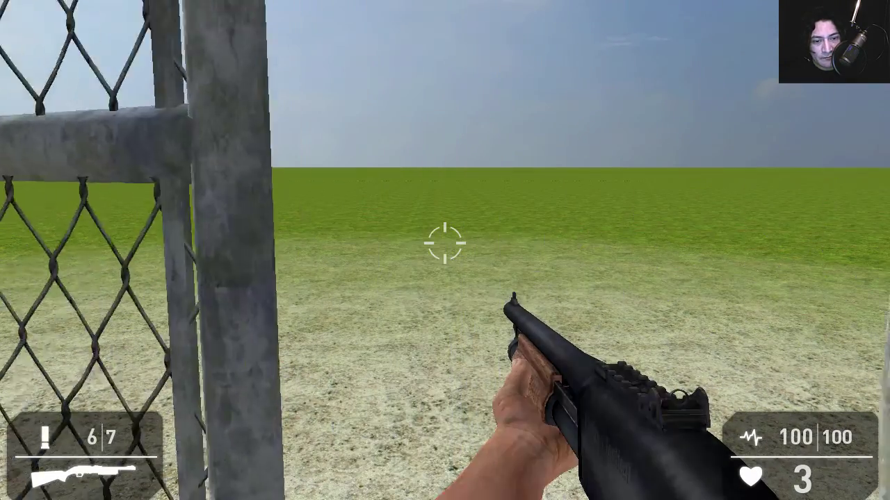
key("w")
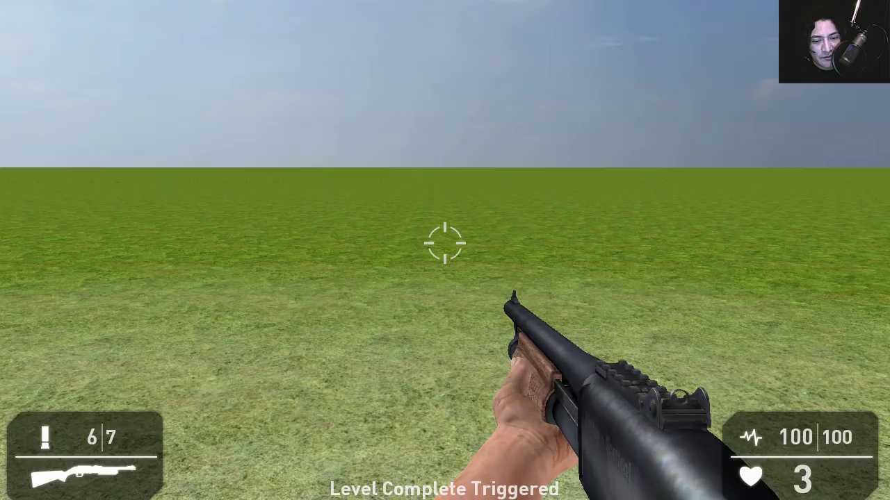
key("s")
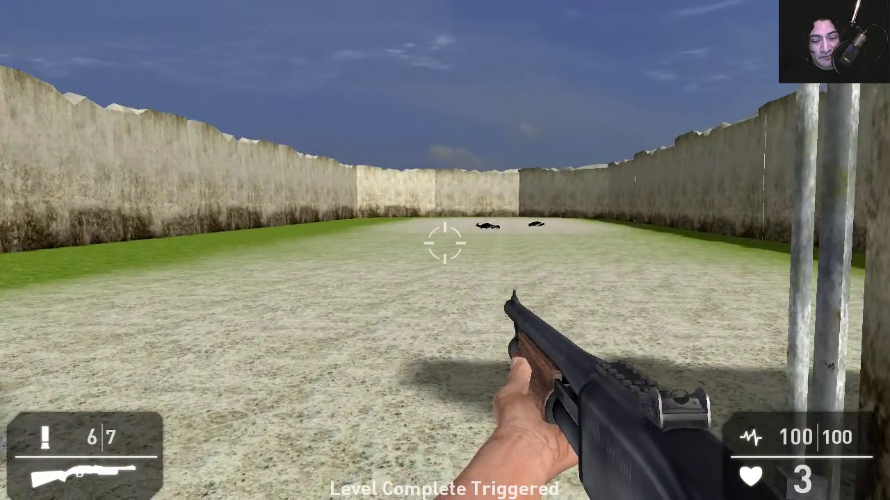
key("Escape")
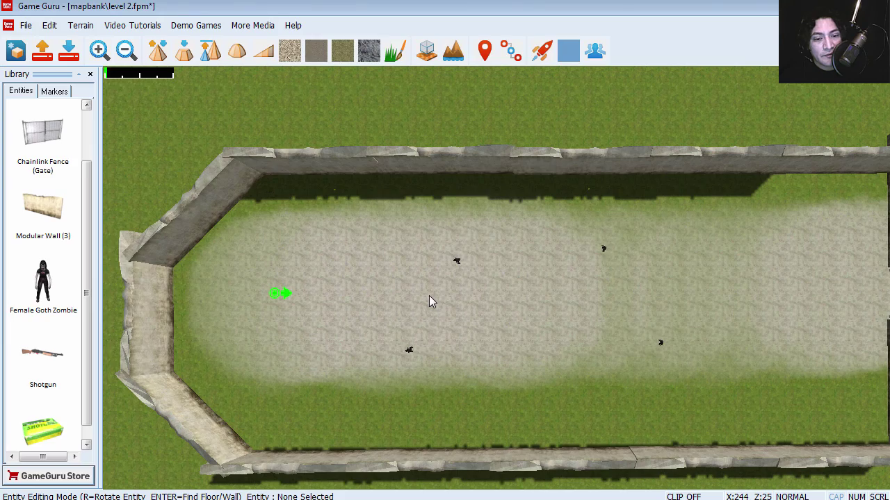
Step: Set the win zone's If Used property to level2 and apply the change
key("d")
left_click(465, 273)
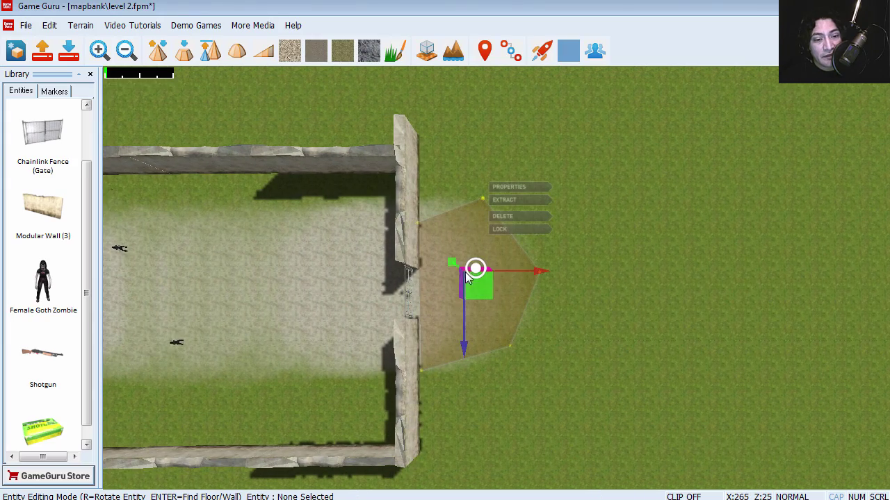
left_click(530, 187)
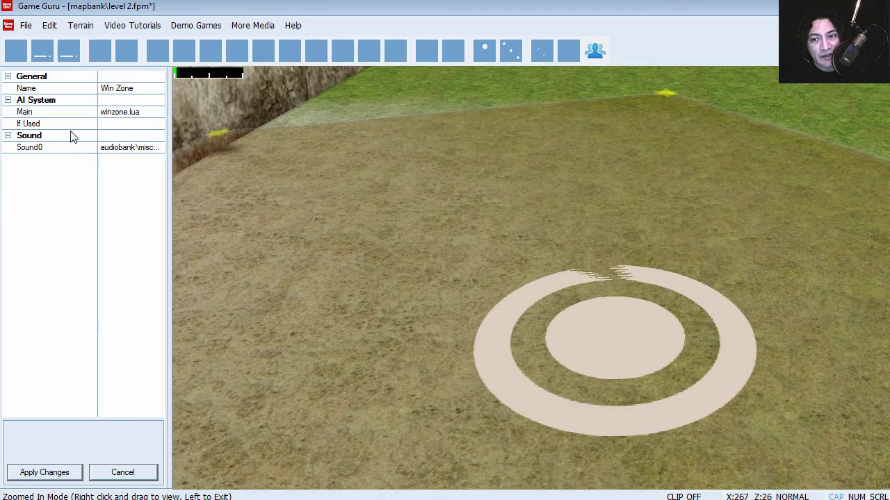
left_click(113, 123)
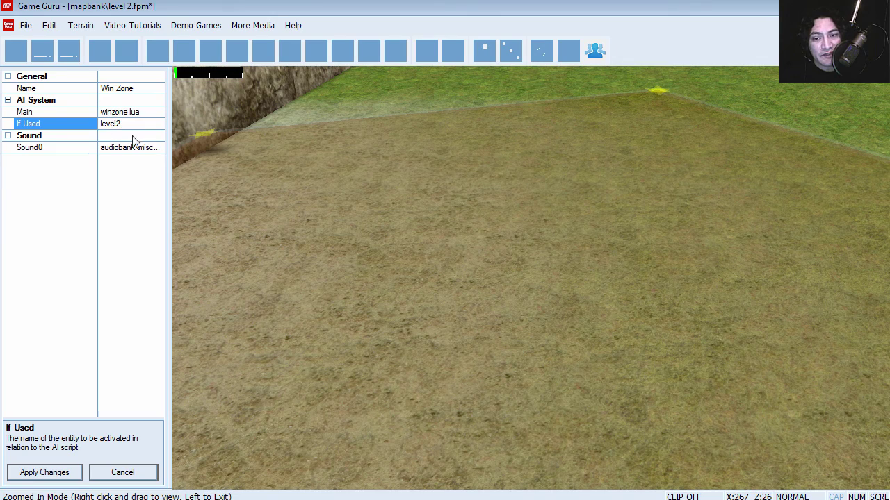
left_click(70, 474)
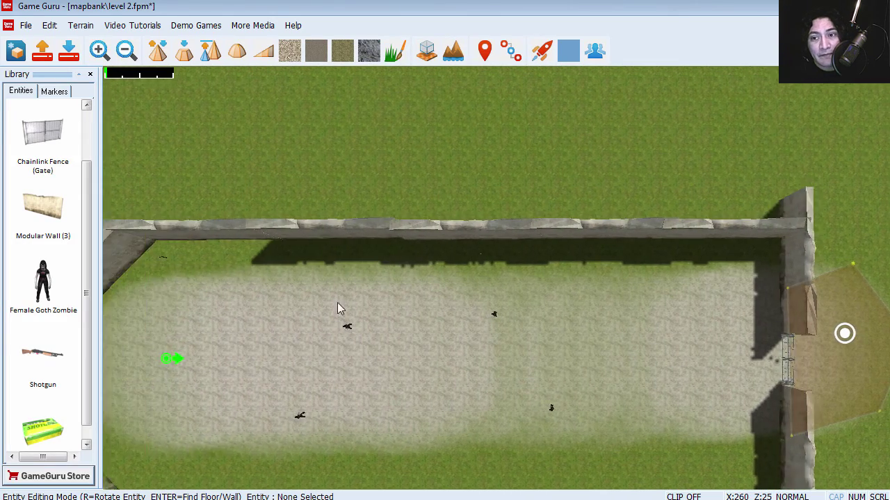
Step: Save the level as level1 in the mapbank folder, replacing the existing file
left_click(27, 26)
left_click(78, 114)
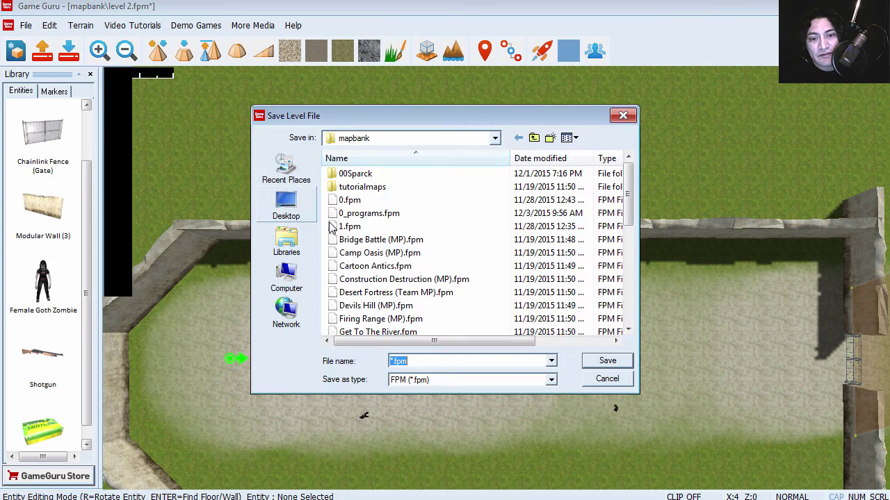
type("level")
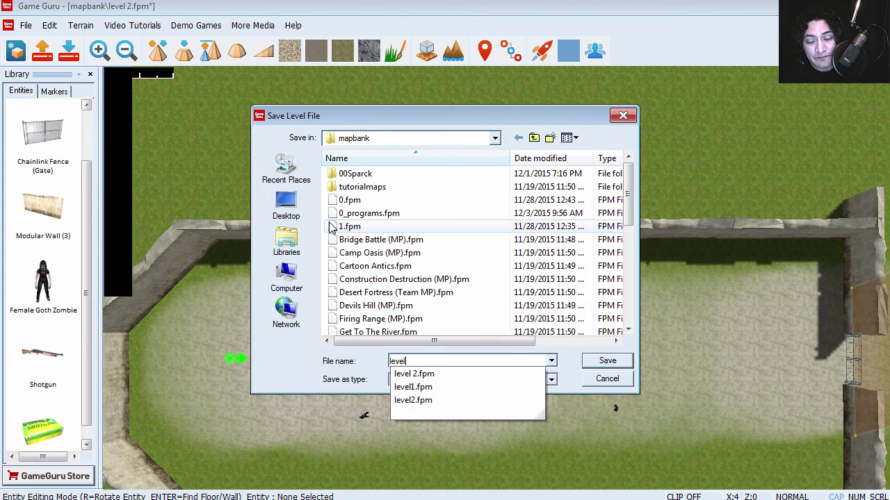
type("1")
key("Return")
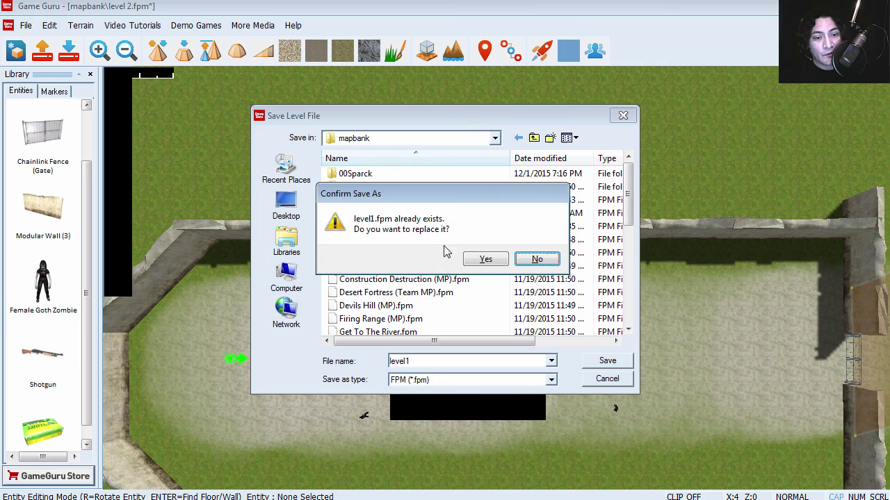
left_click(493, 261)
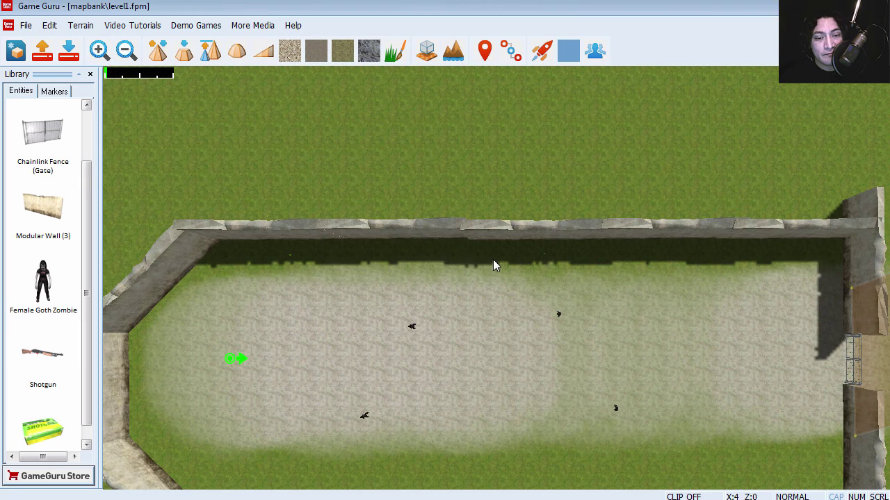
Step: Save a copy of the level as level2 in the mapbank folder, replacing the existing file
key("s")
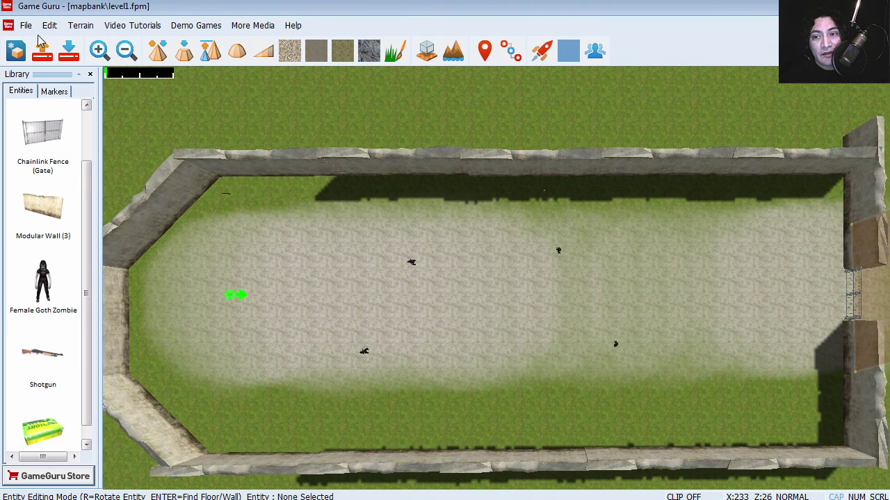
left_click(26, 26)
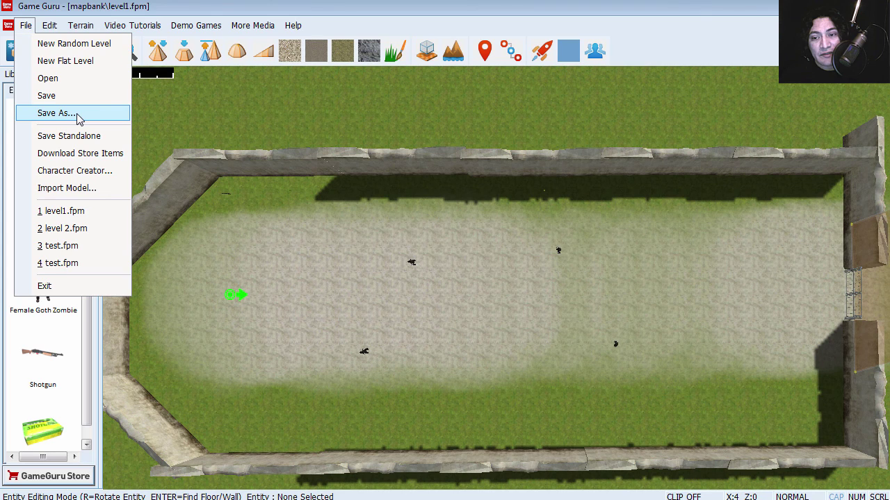
left_click(56, 113)
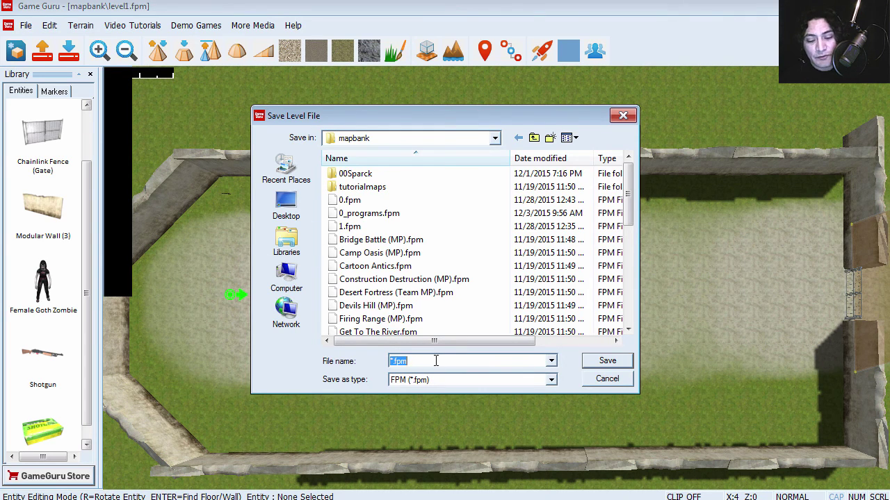
type("level")
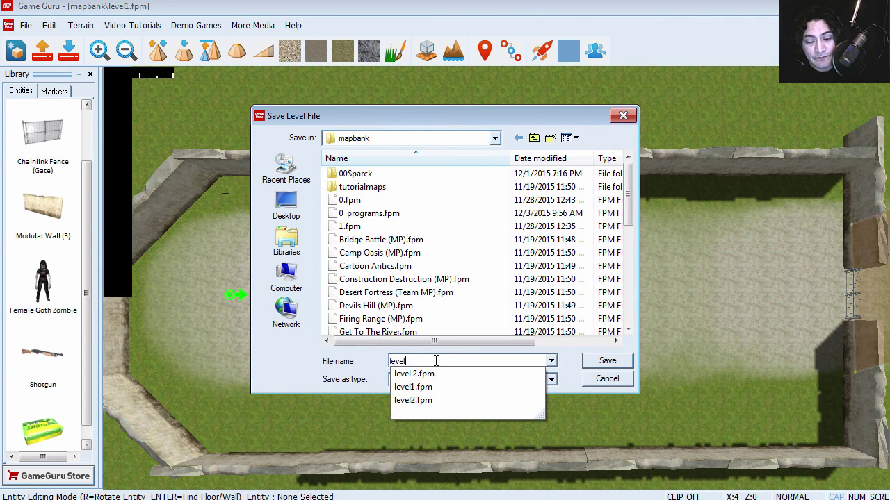
type("2")
key("Return")
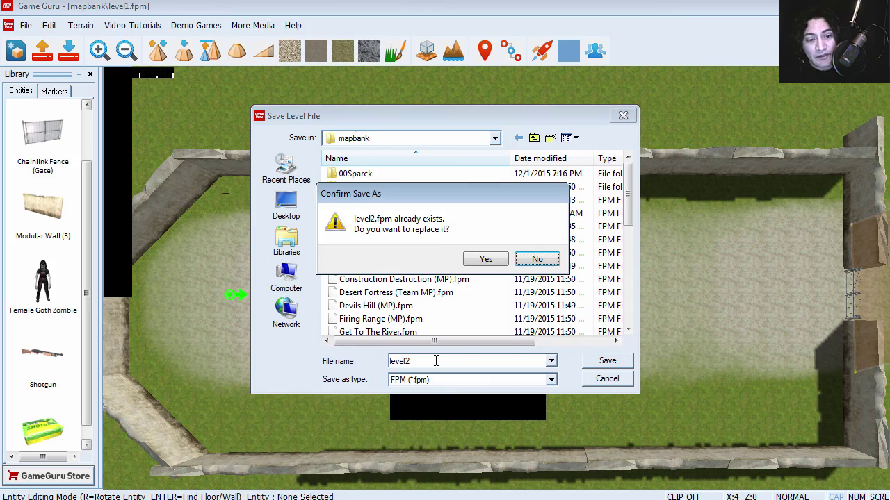
left_click(491, 260)
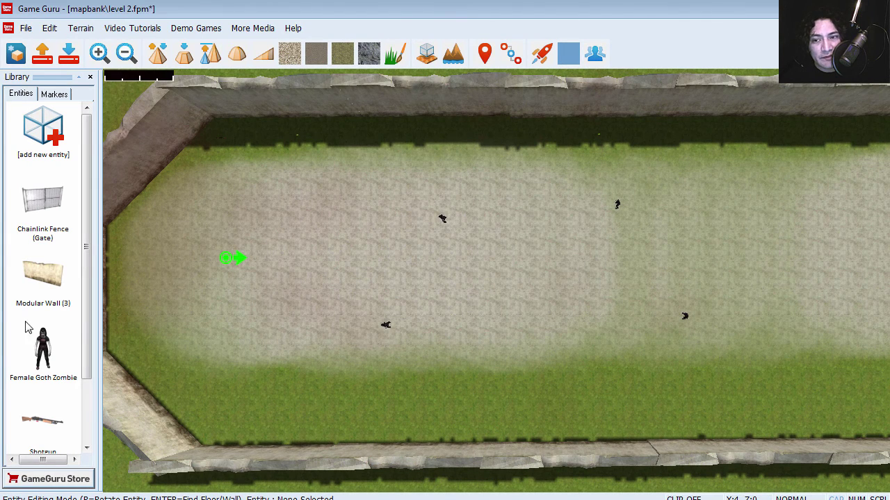
Step: Add the Clown Zombie from the Zombies characters, placing one beside the Goth zombie nearest the upper wall and another in front of the gate
left_click(34, 151)
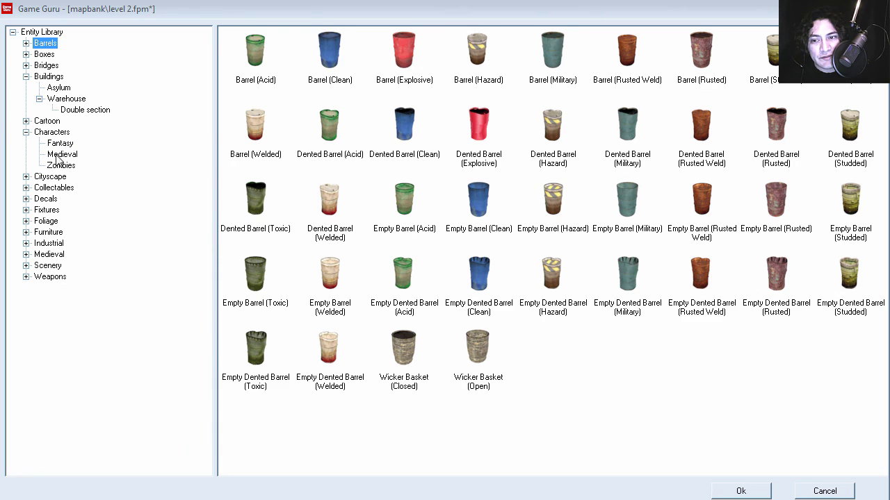
left_click(61, 165)
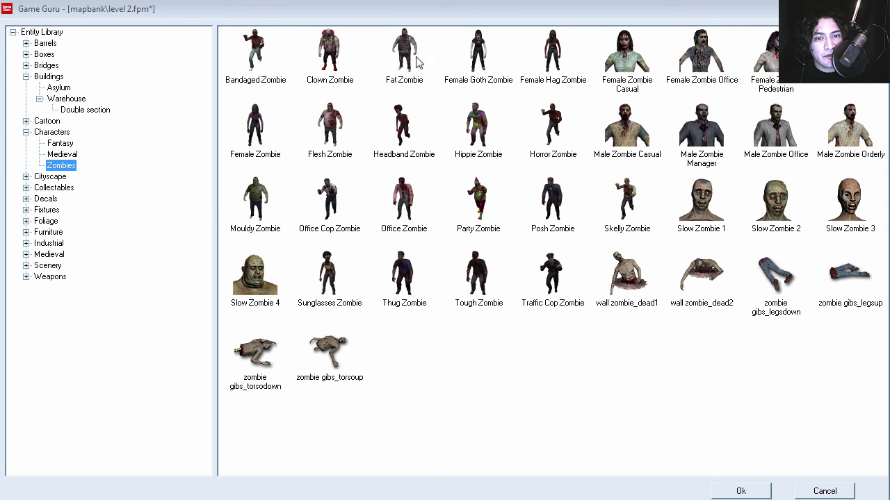
double_click(341, 64)
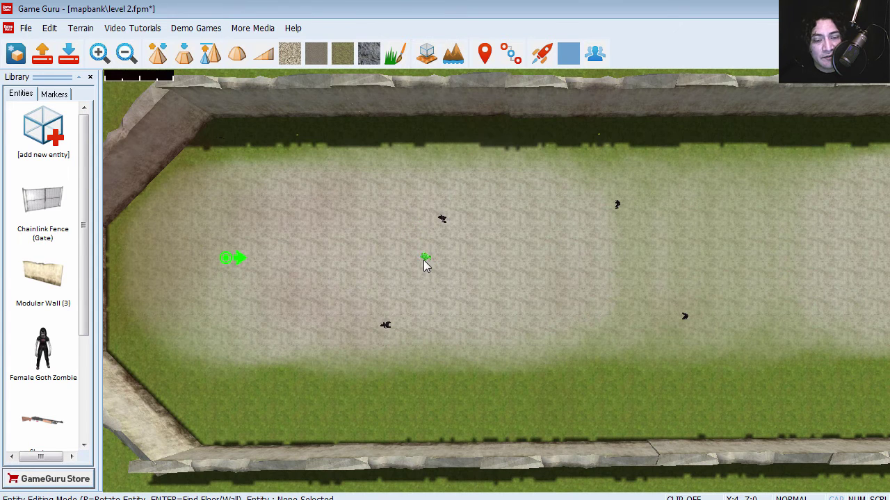
left_click(410, 221)
scroll(90, 316, "down", 3)
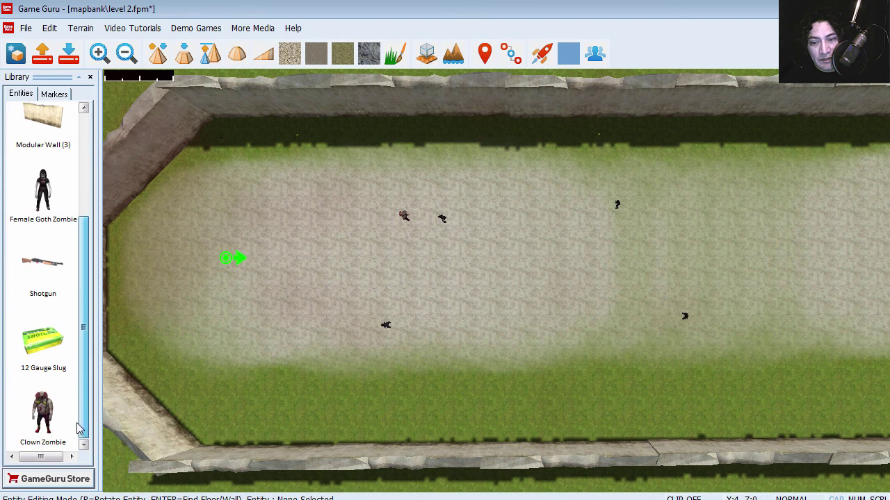
left_click(42, 411)
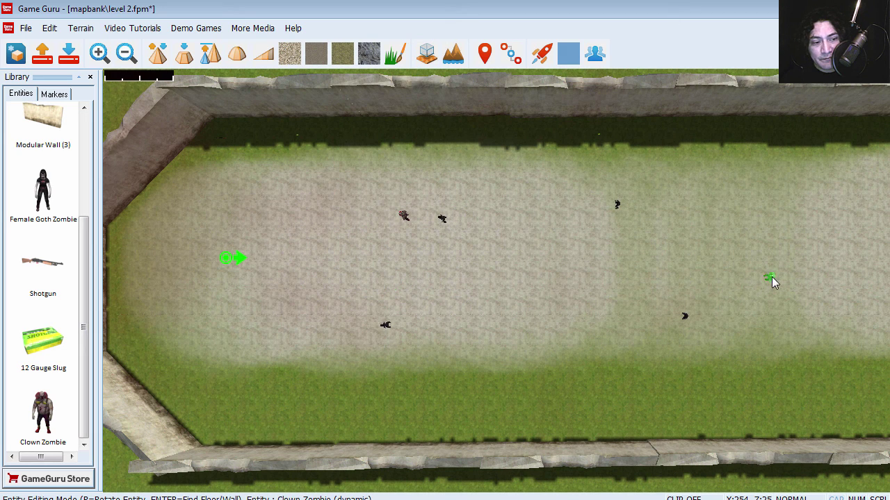
key("Right")
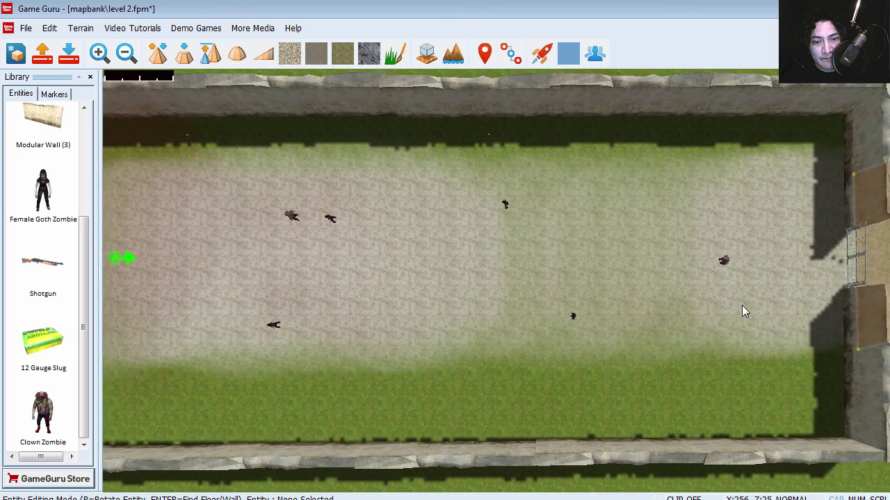
key("Left")
key("Right")
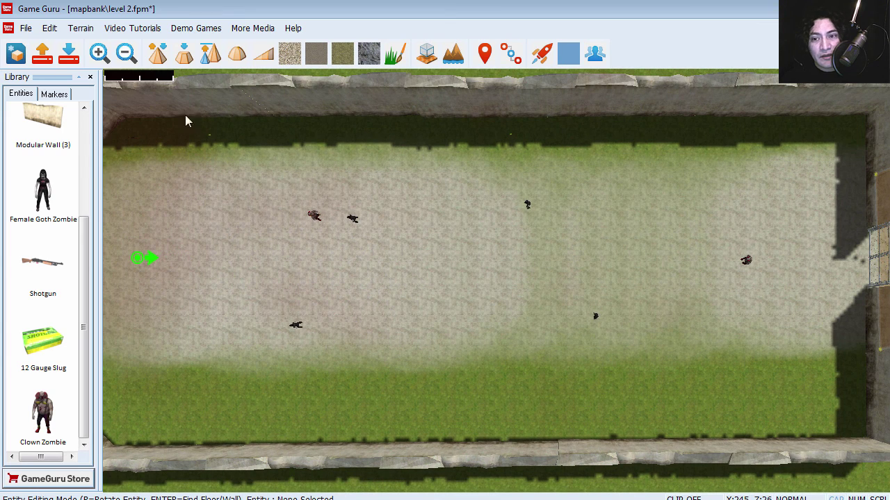
Step: Add the Tent (Canvas) from the Buildings library and place it rotated along the lower wall near the gate end
scroll(82, 186, "up", 3)
left_click(43, 132)
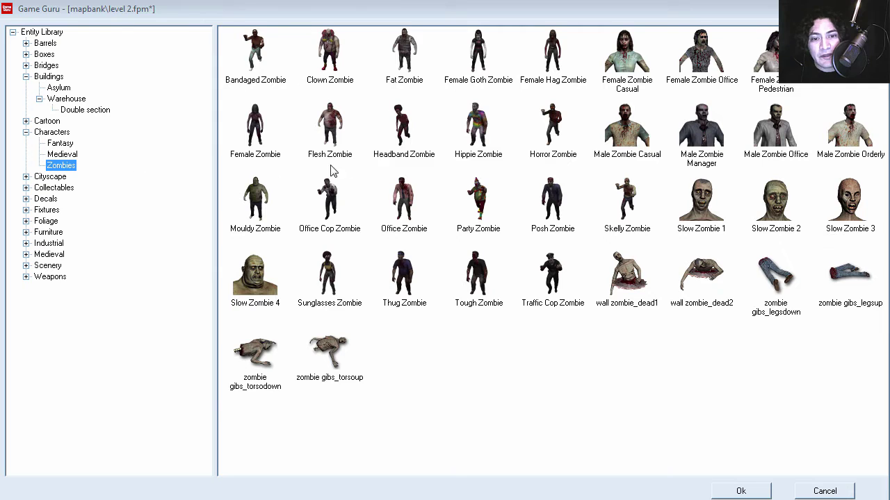
left_click(43, 77)
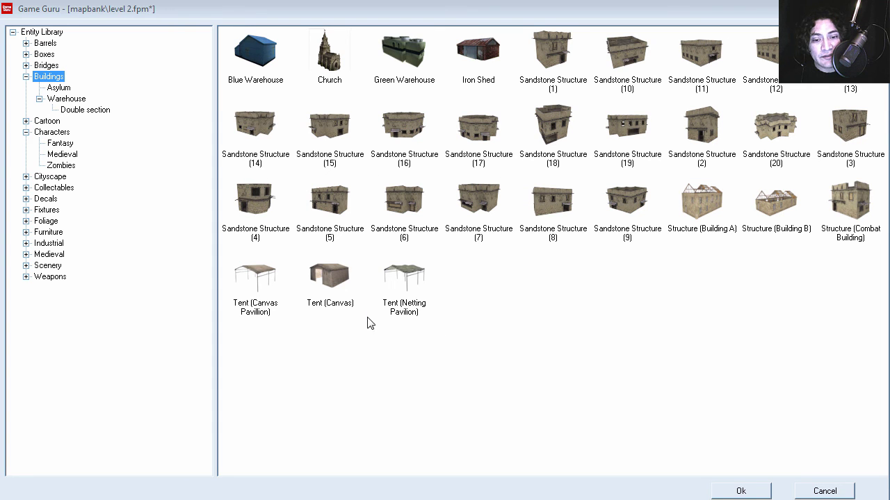
left_click(346, 288)
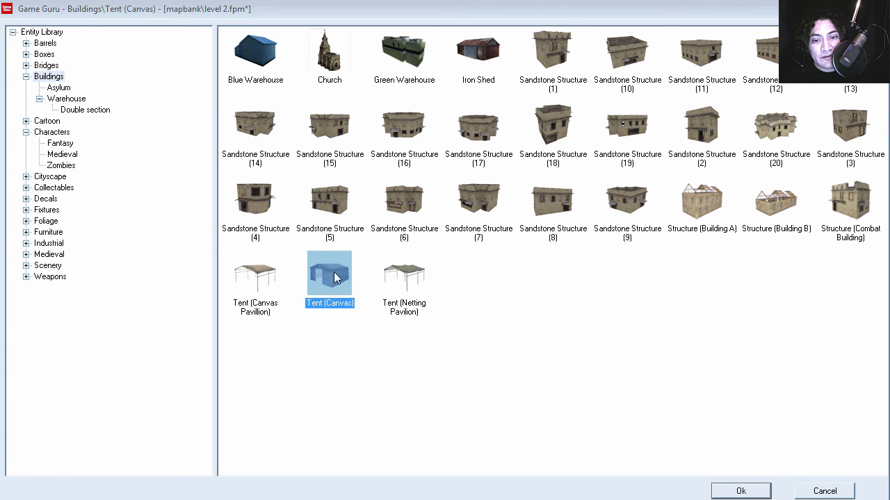
double_click(335, 277)
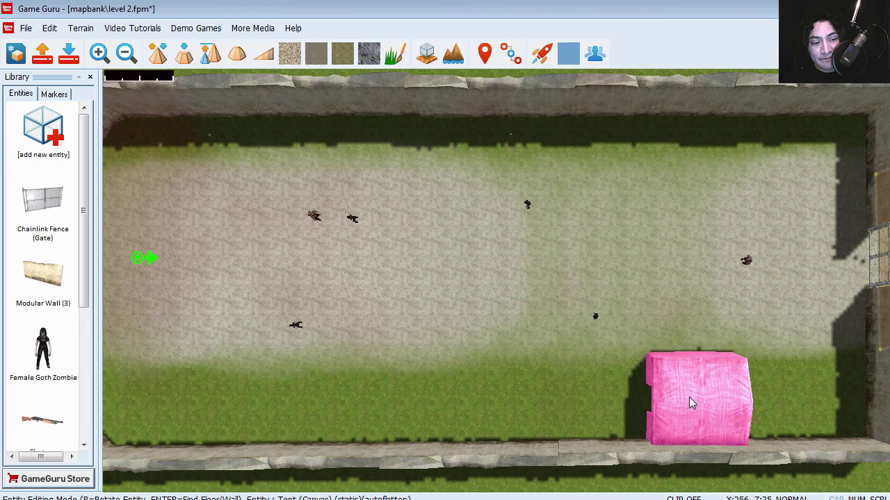
key("r")
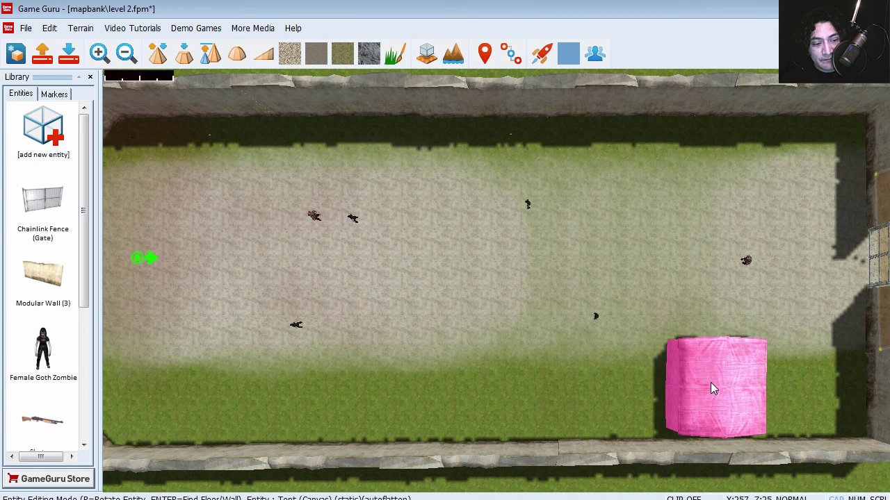
left_click(709, 384)
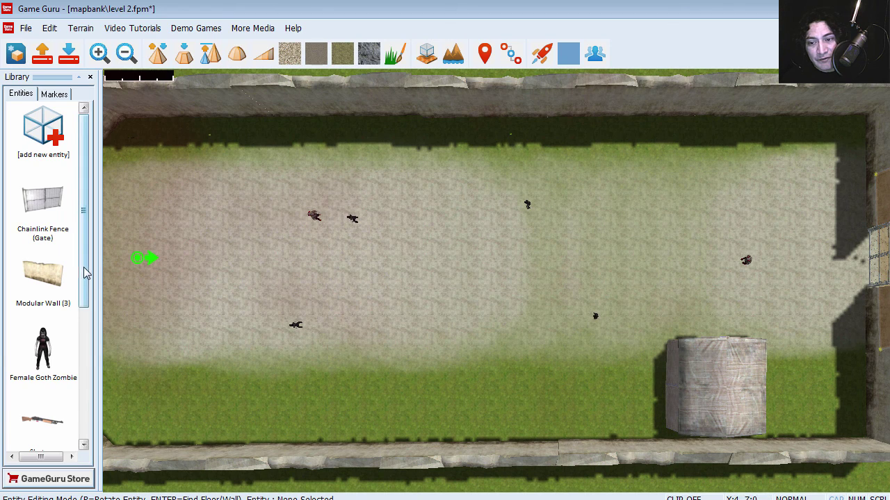
Step: Place a second Tent (Canvas) against the upper wall between the zombies, rotated so its entrance faces the middle of the arena
scroll(82, 272, "down", 3)
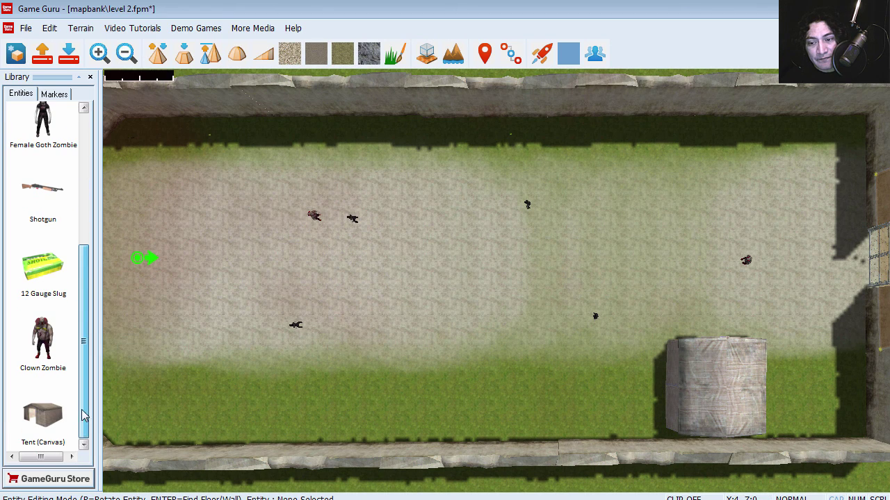
left_click(43, 417)
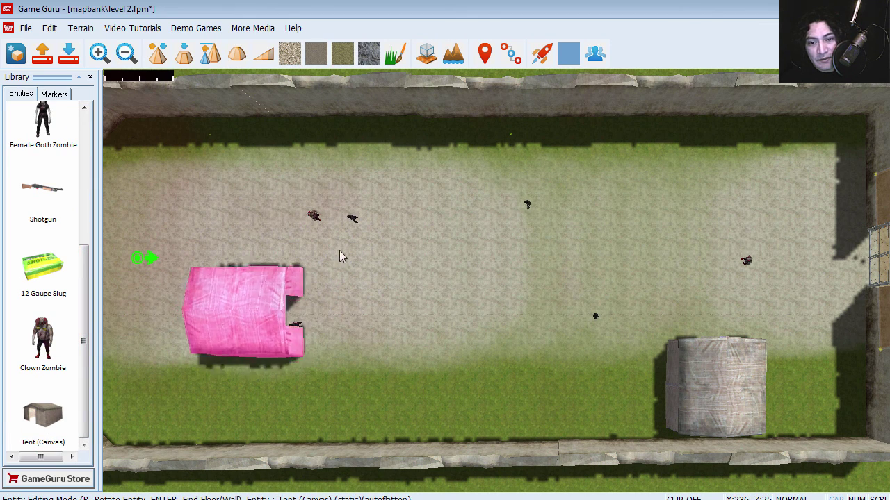
key("r")
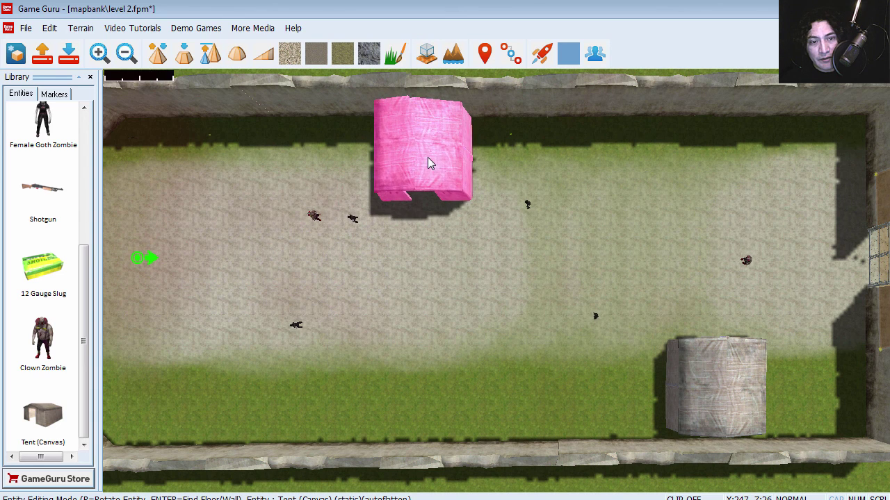
left_click(427, 161)
key("a")
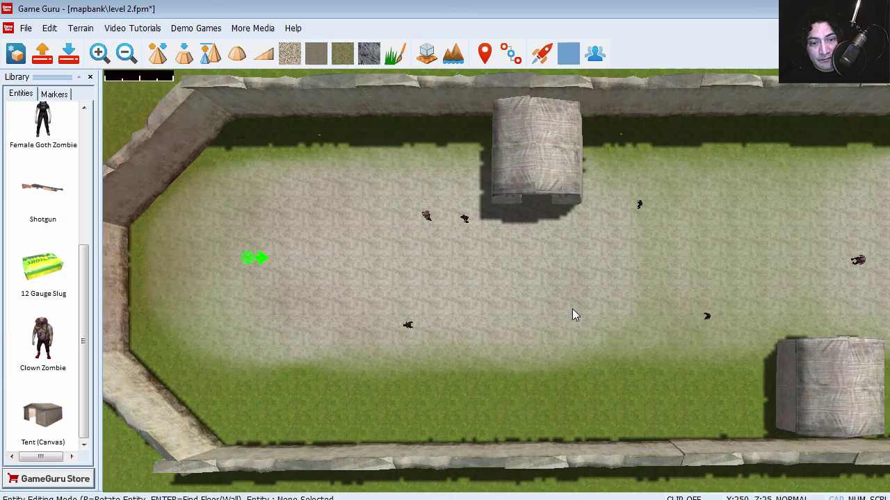
key("d")
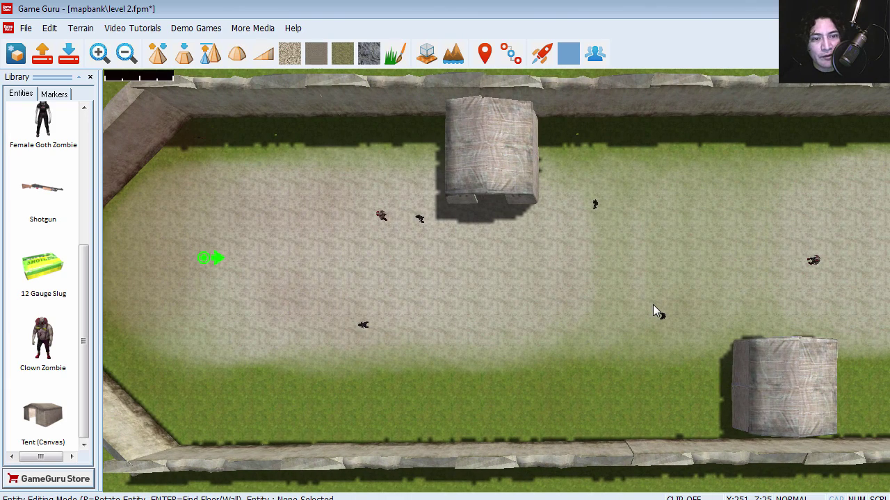
Step: Start the test game, walk to the shotgun lying by the wall, and pick it up
left_click(542, 54)
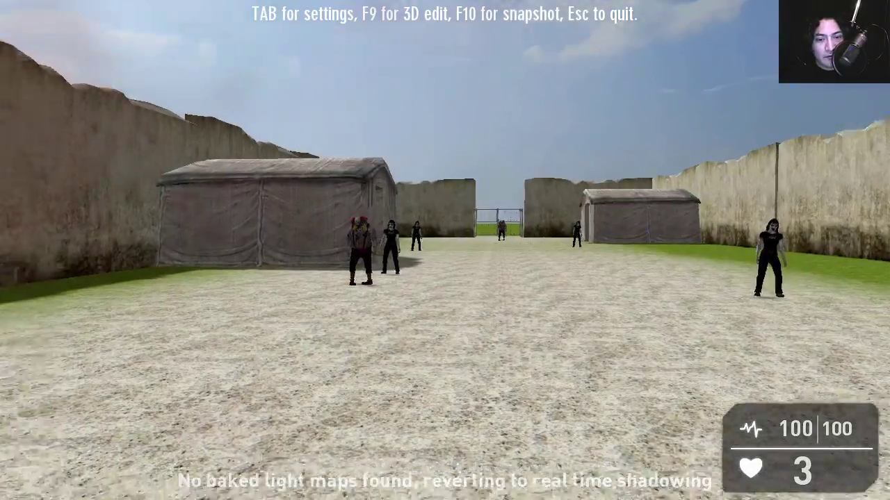
key("w")
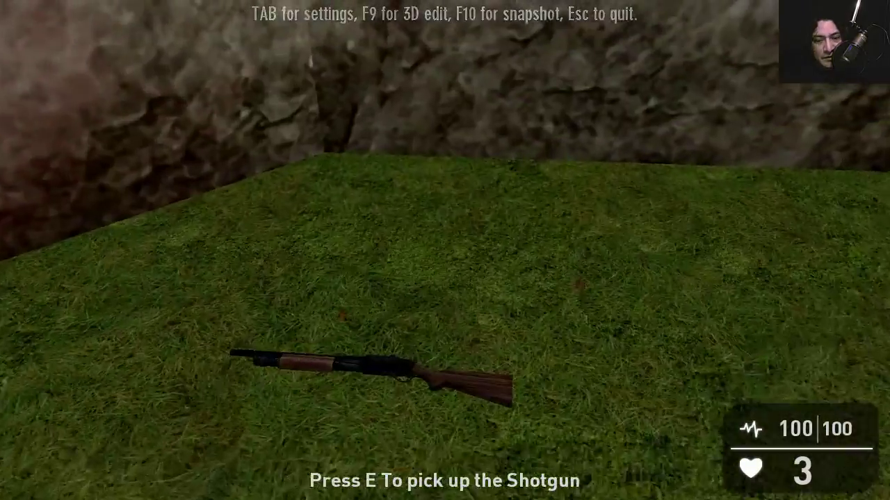
key("e")
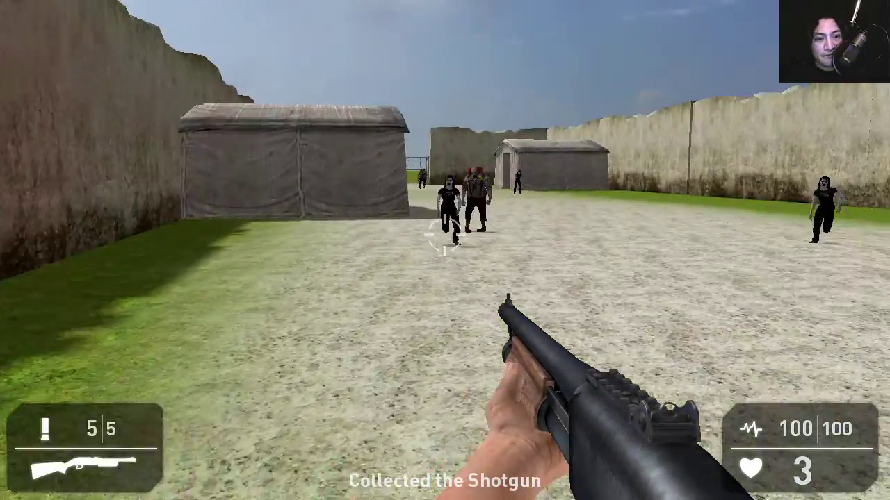
Step: Shoot the Goth zombies charging across the start of the arena and reload the shotgun
left_click(445, 236)
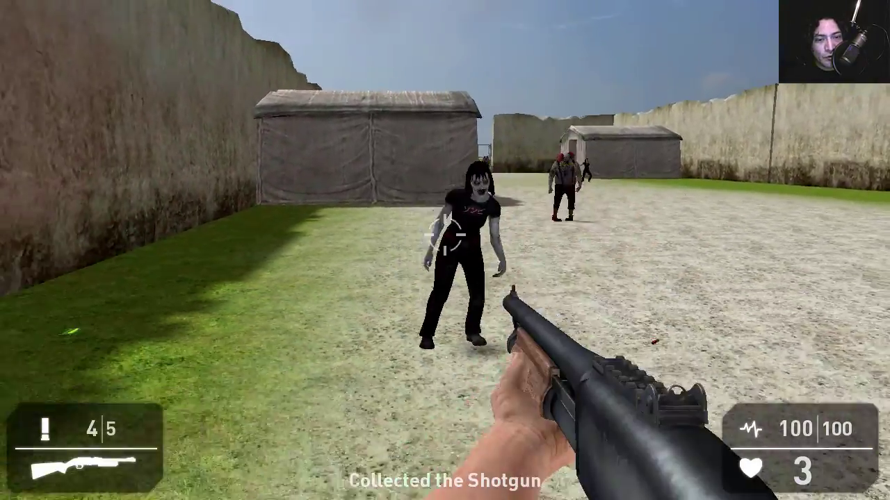
left_click(445, 236)
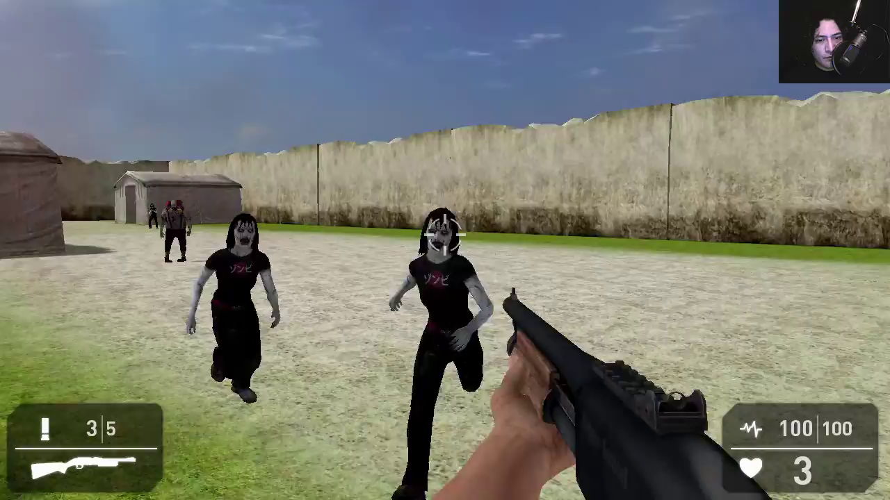
left_click(445, 237)
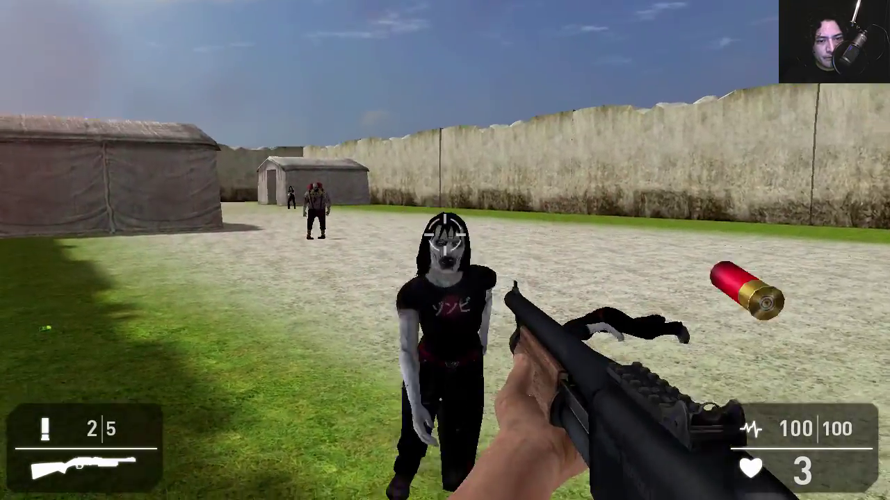
left_click(445, 236)
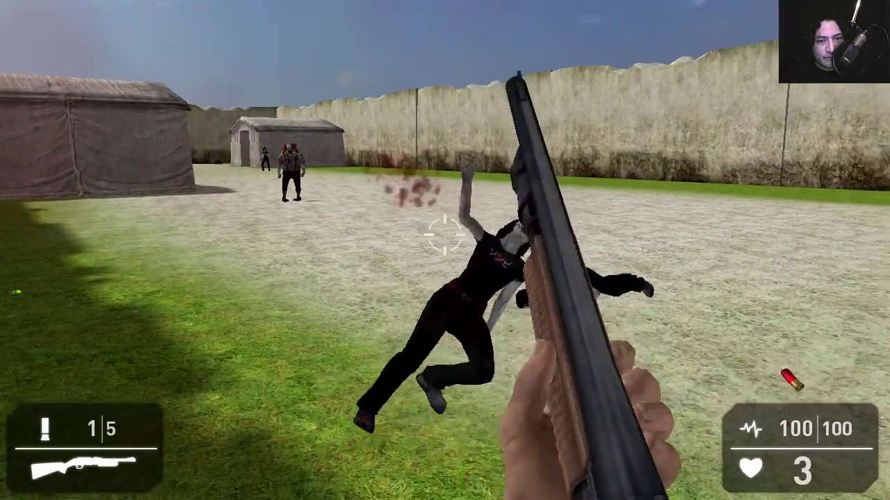
key("r")
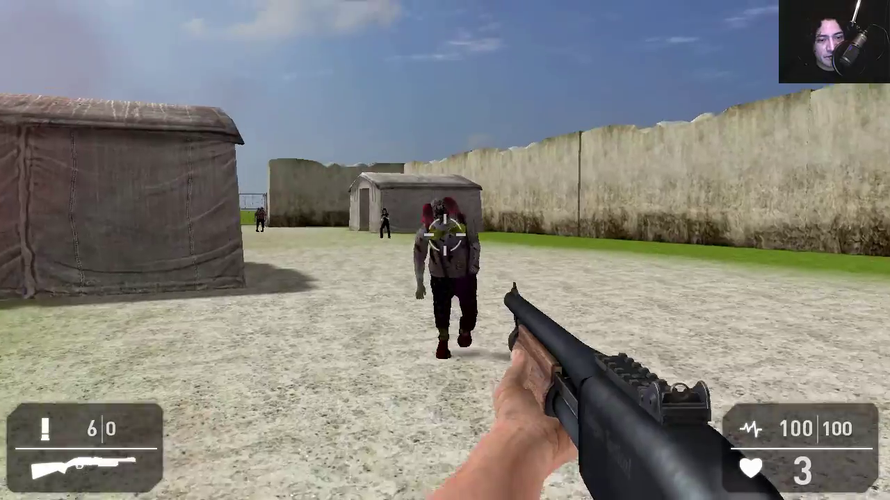
Step: Shoot the clown zombie in the open and the remaining Goth zombies coming from around the first tent
left_click(445, 236)
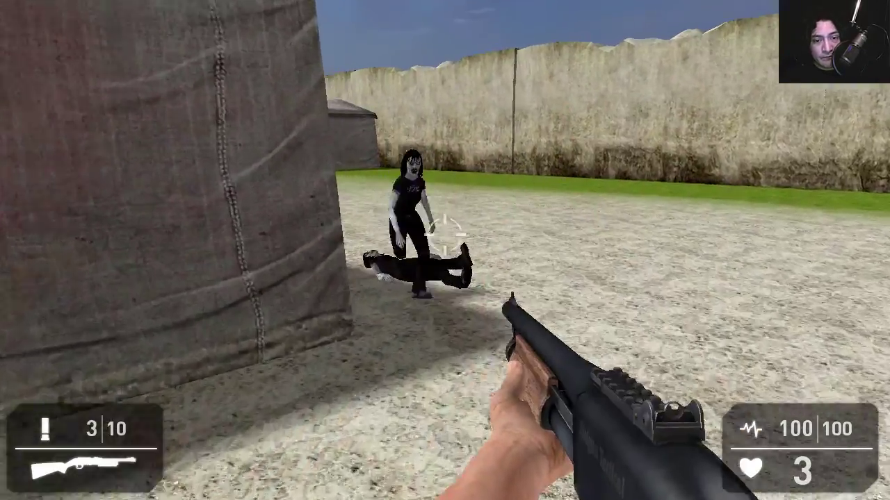
left_click(445, 236)
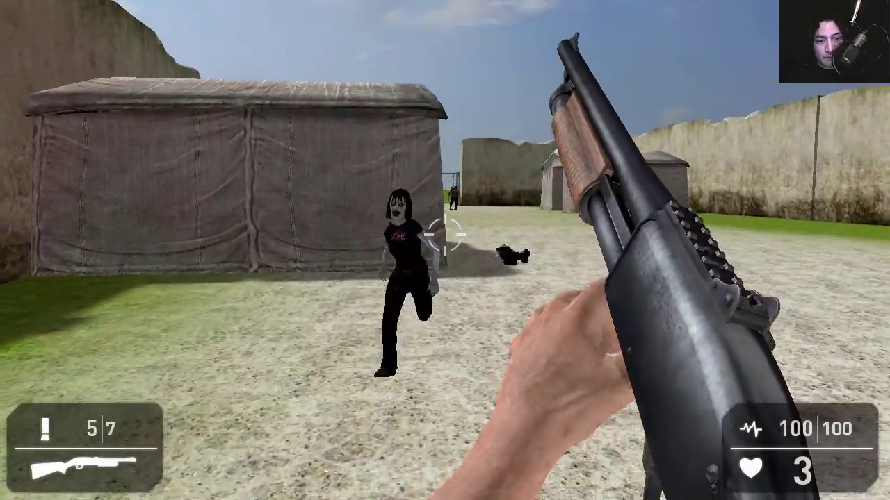
left_click(445, 236)
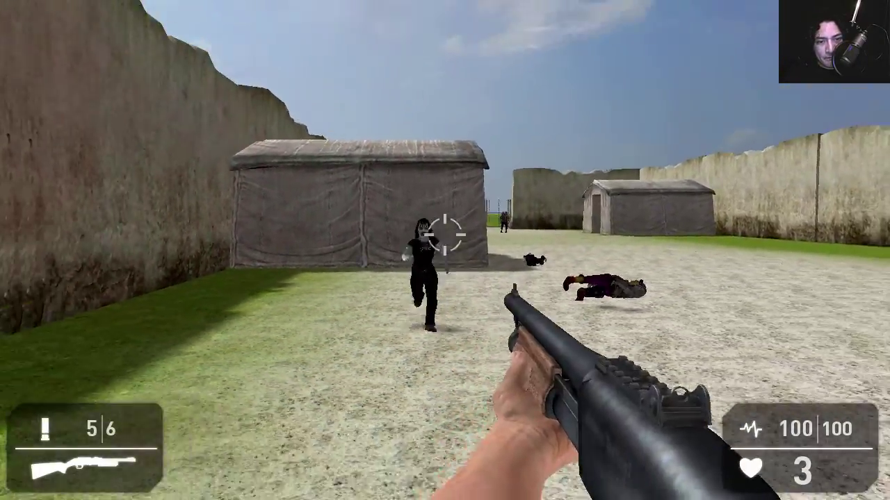
left_click(445, 236)
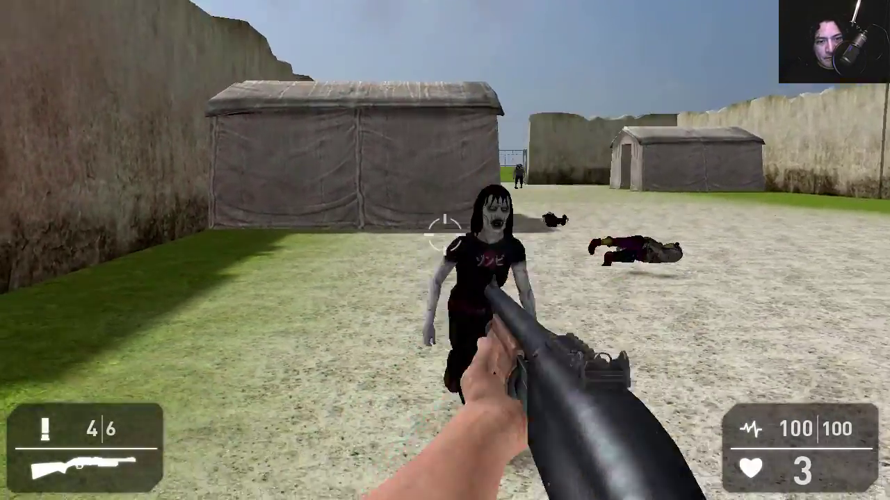
left_click(445, 236)
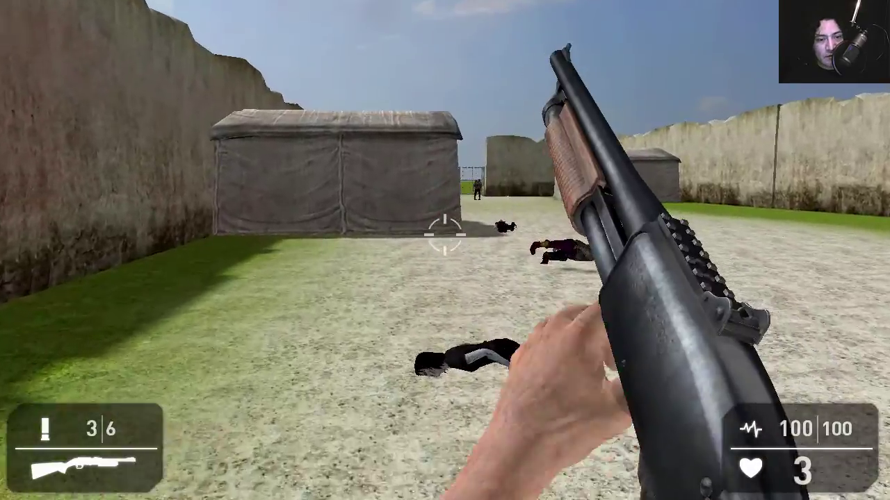
Step: Walk to the first tent, inspect its interior, and collect the shotgun ammo lying along the wall beyond it
key("w")
key("w")
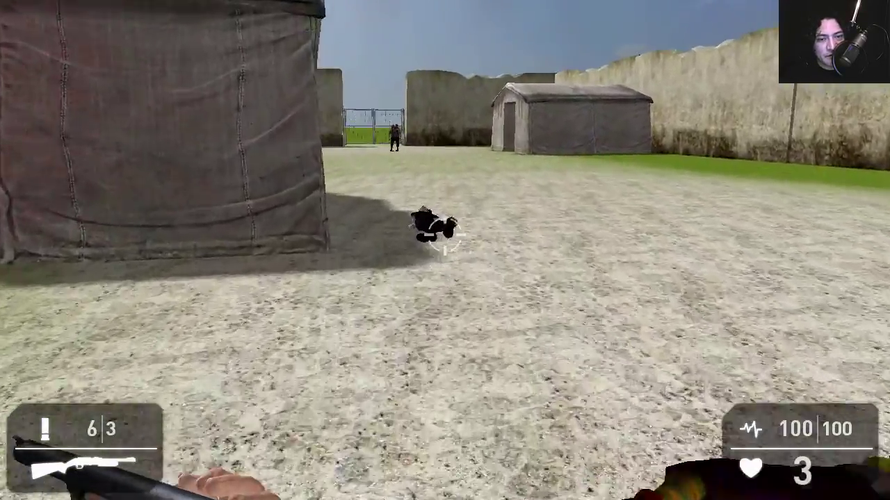
key("w")
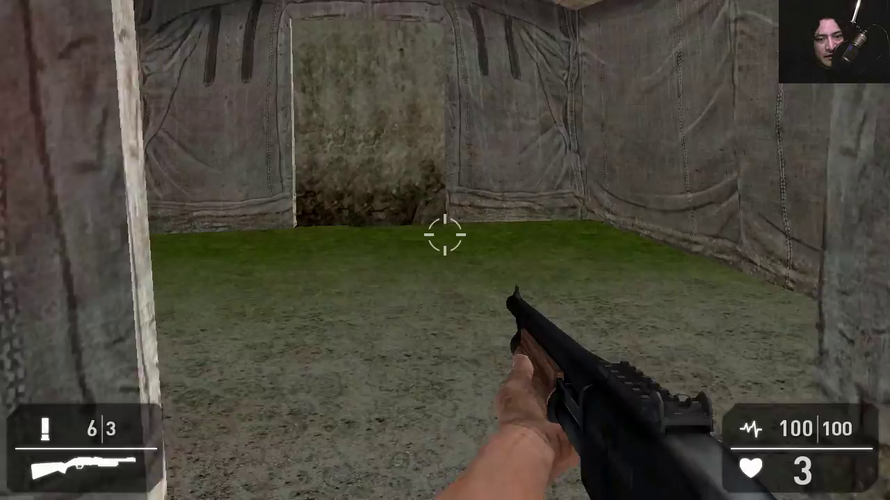
key("w")
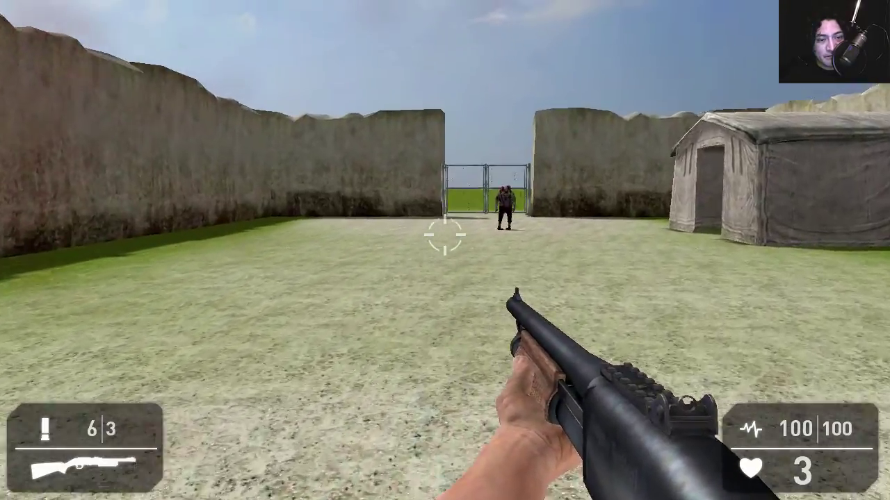
key("w")
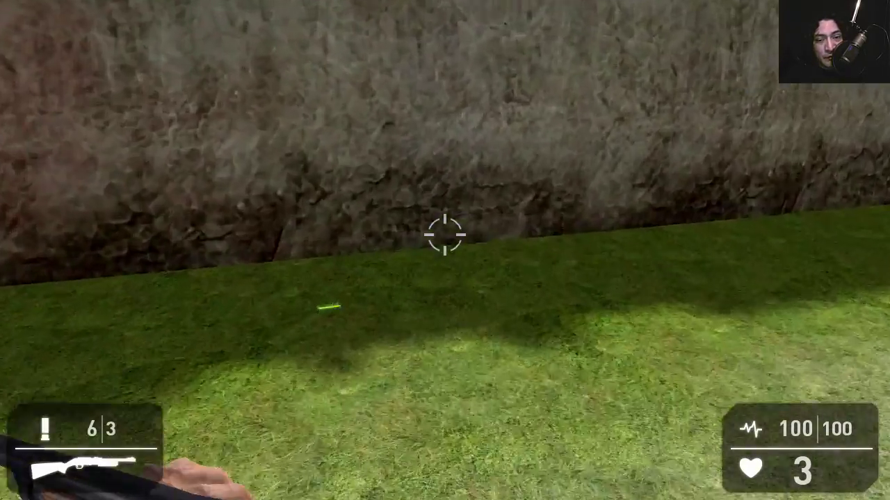
key("w")
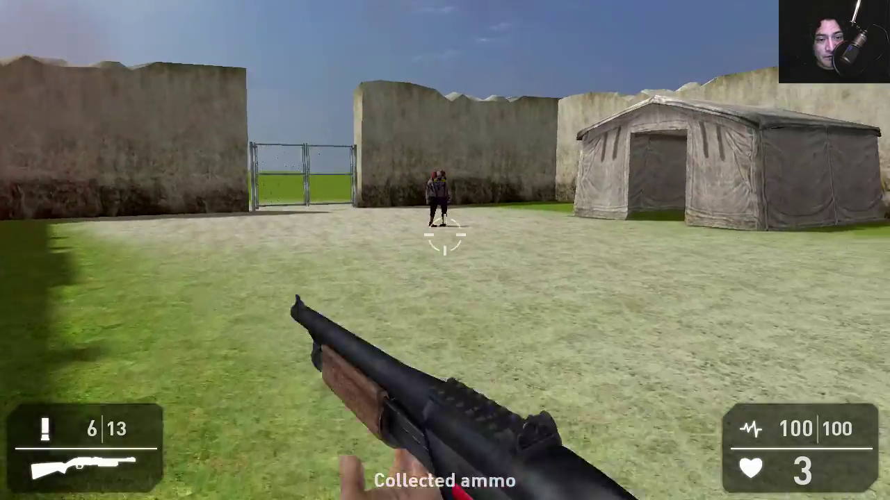
Step: Approach the clown zombie guarding the gate, shoot it, and reload the shotgun
key("w")
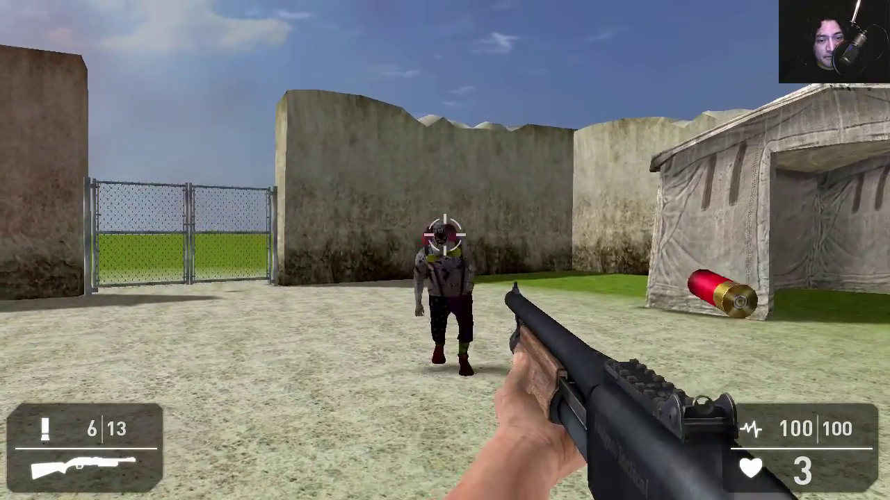
left_click(445, 237)
left_click(444, 237)
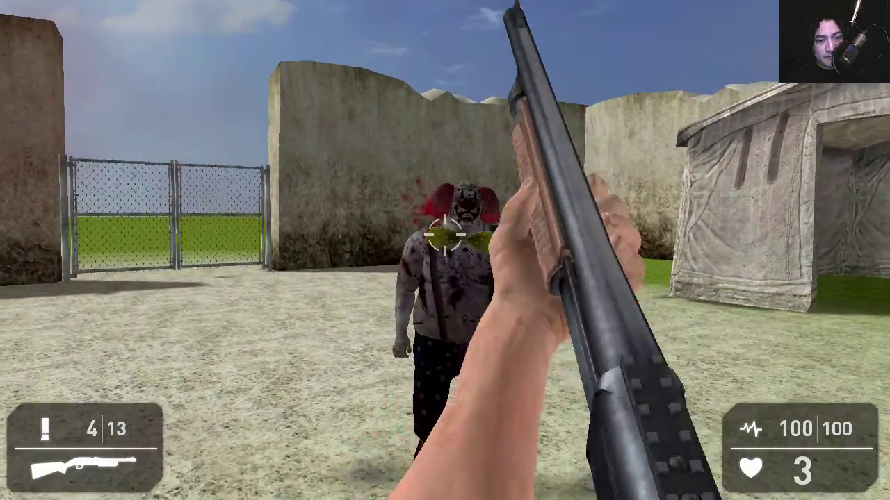
left_click(445, 236)
key("r")
Step: Check the second tent, then open the chainlink gate and walk through it into the win zone to finish the test
key("w")
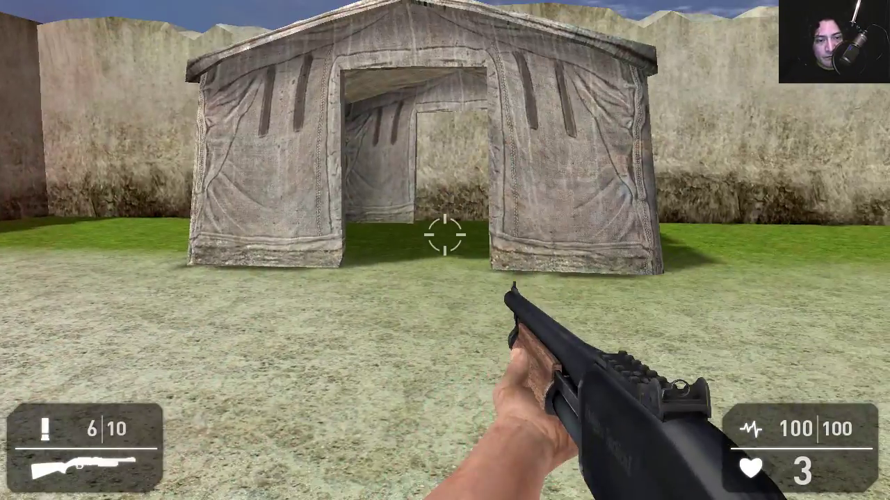
key("shift+w")
key("w")
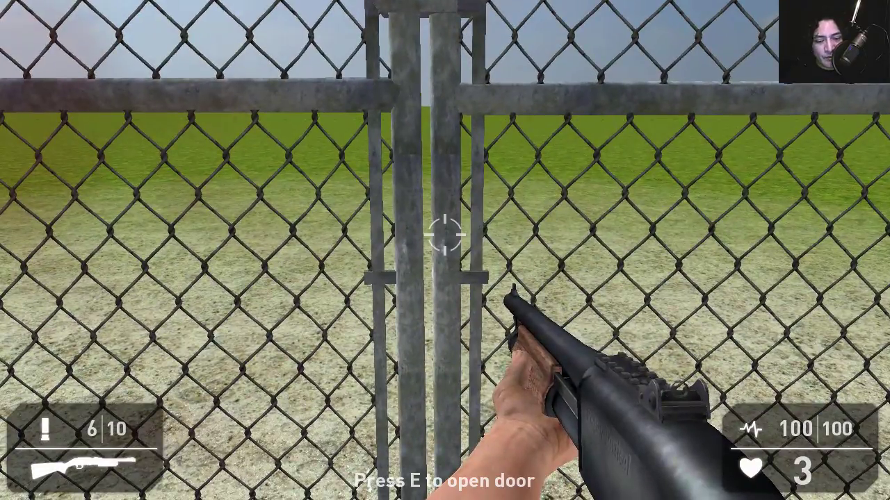
key("e")
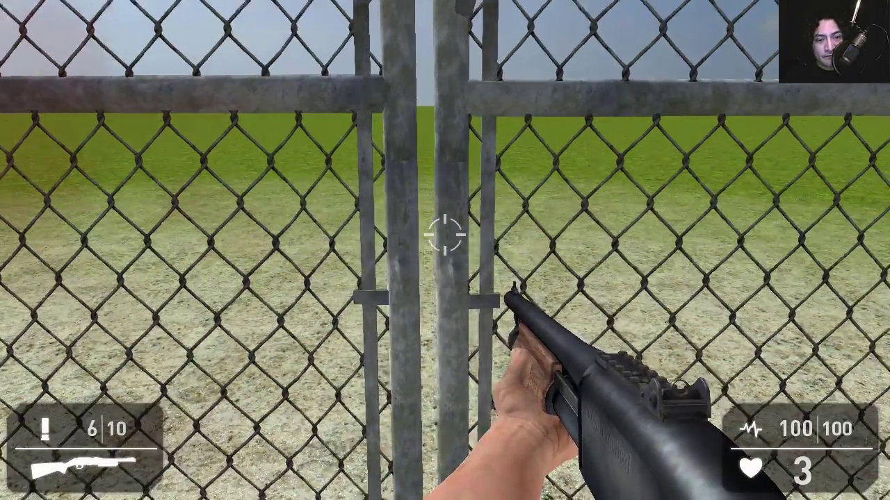
key("w")
key("w")
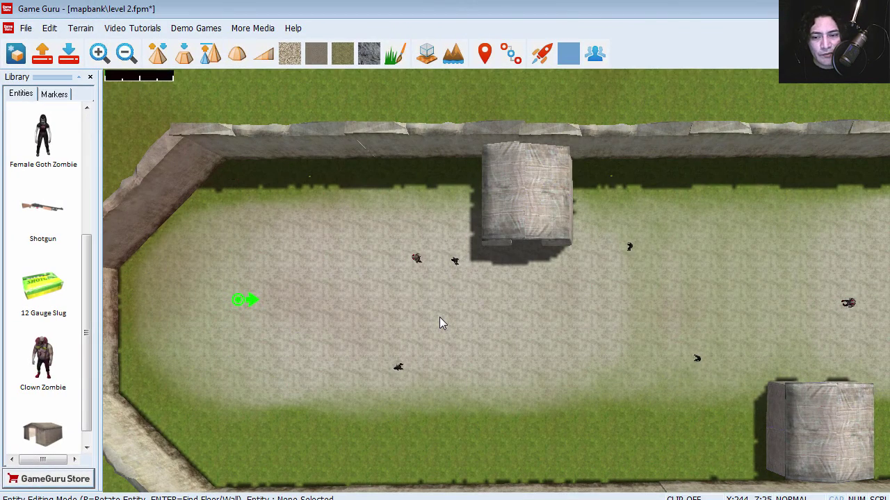
Step: Open the properties of the win zone outside the gate, enter a level name as its If Used value, and apply the changes
key("s")
key("w")
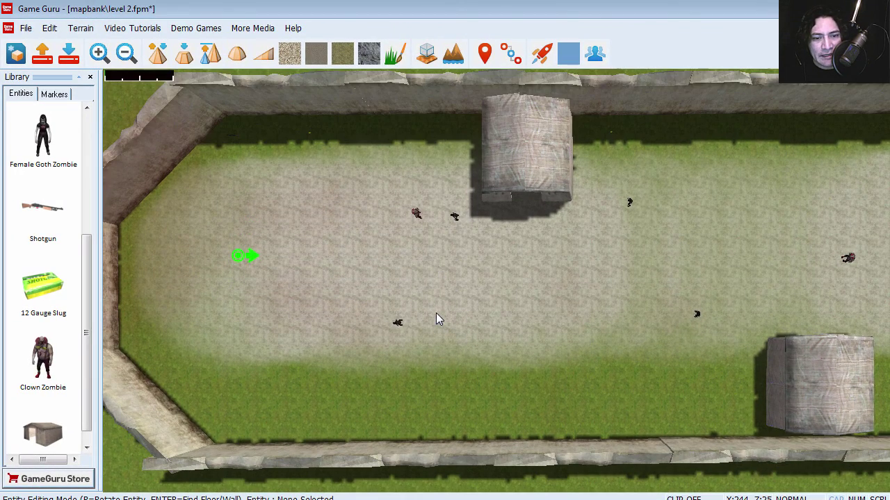
key("Right")
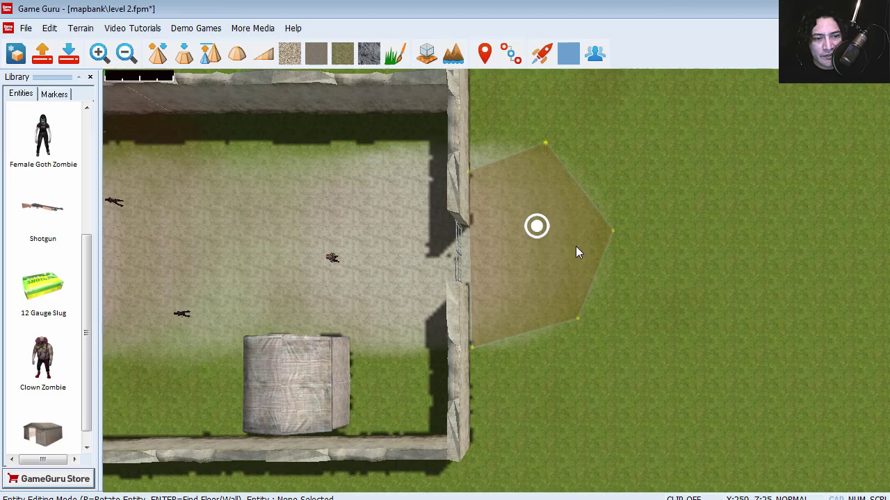
left_click(566, 231)
left_click(597, 289)
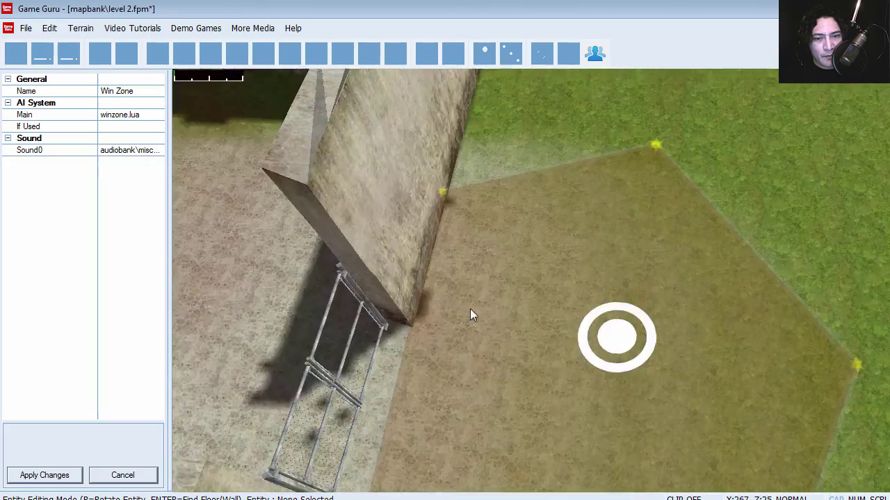
left_click(119, 127)
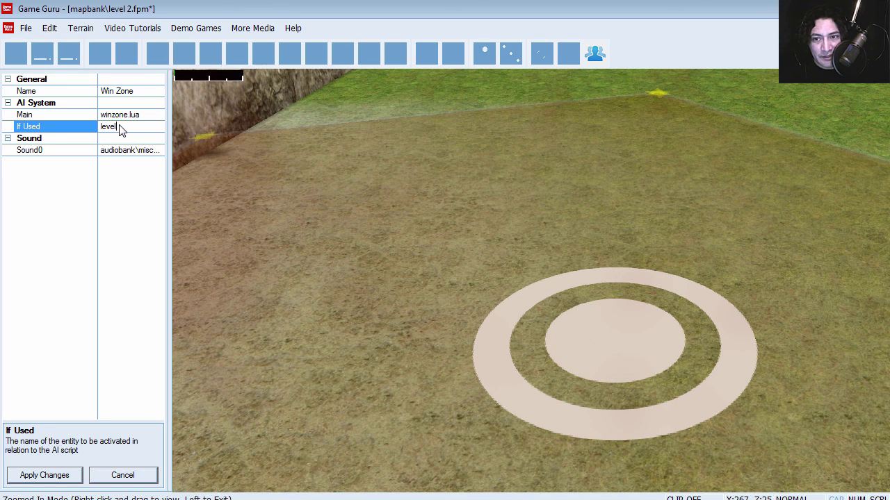
left_click(44, 476)
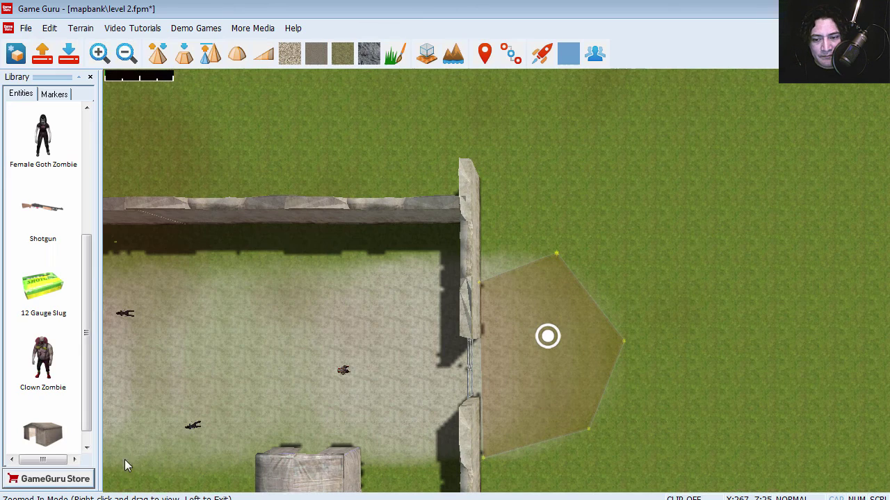
Step: Save the current map as level2 in the mapbank folder, replacing the existing level2.fpm
key("Left")
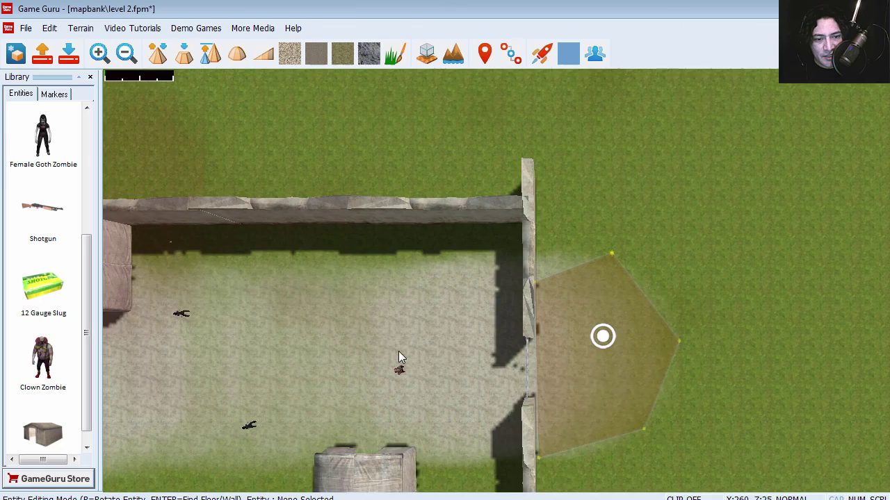
left_click(28, 29)
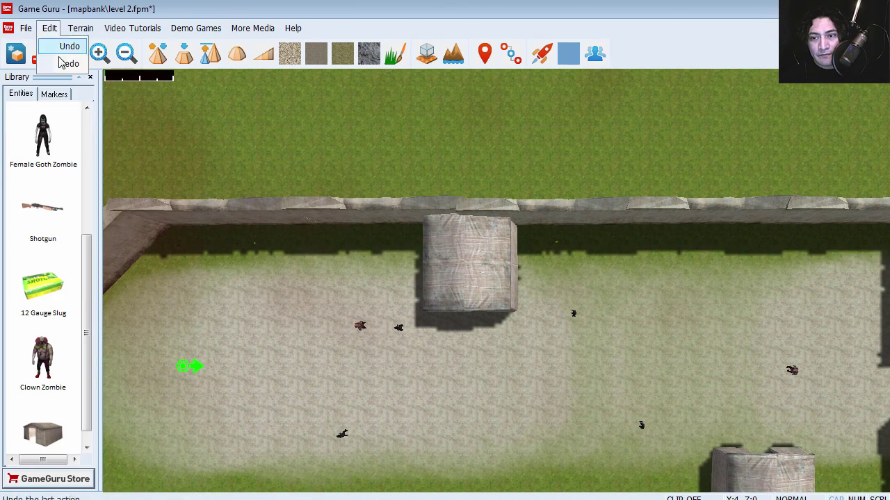
left_click(61, 116)
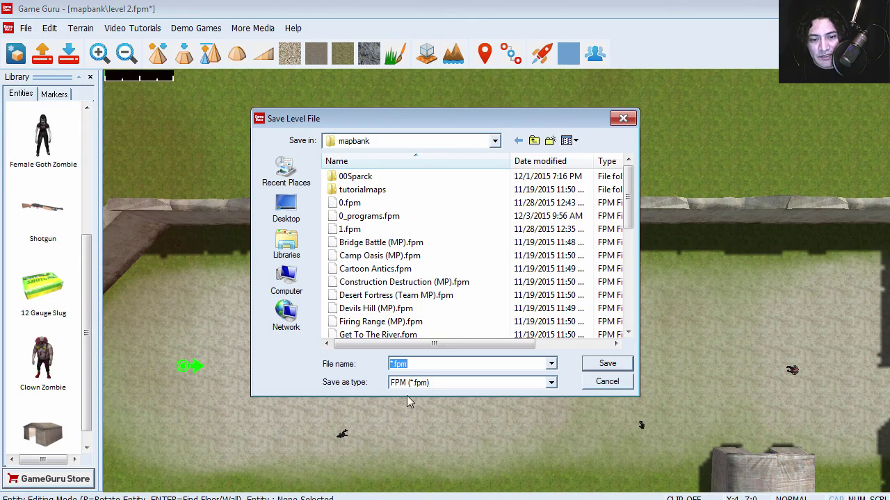
type("leve")
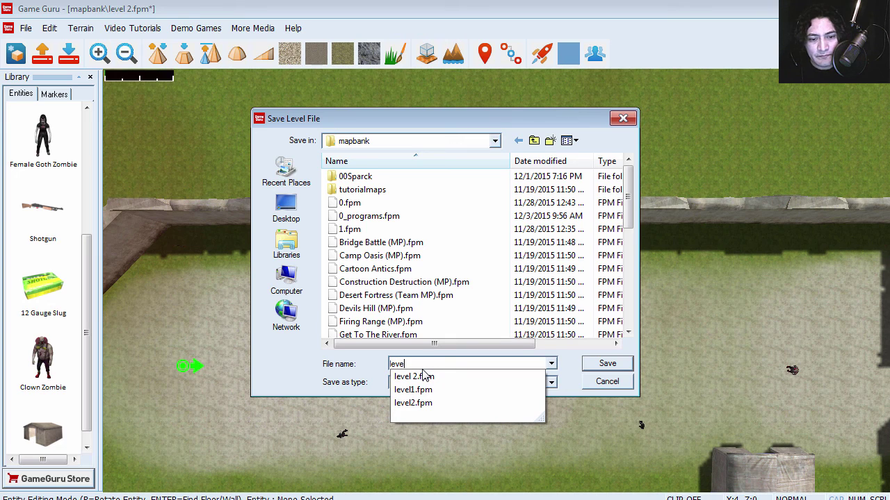
type("l2")
key("Return")
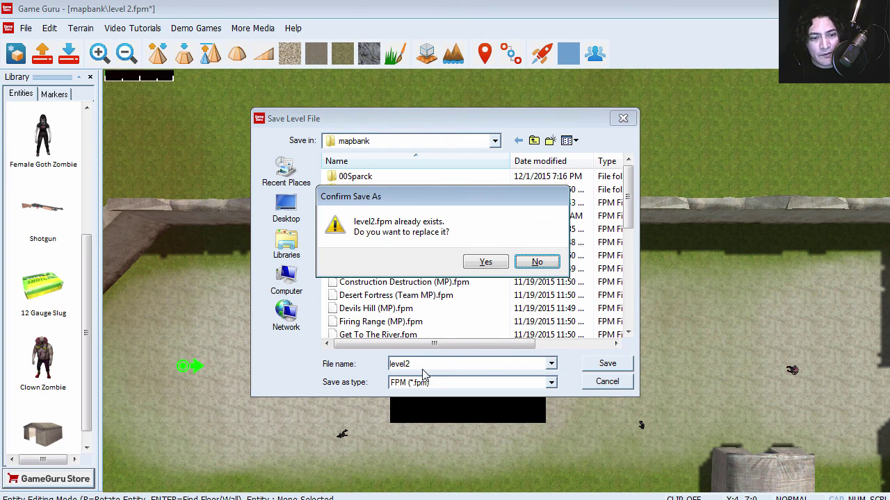
left_click(485, 262)
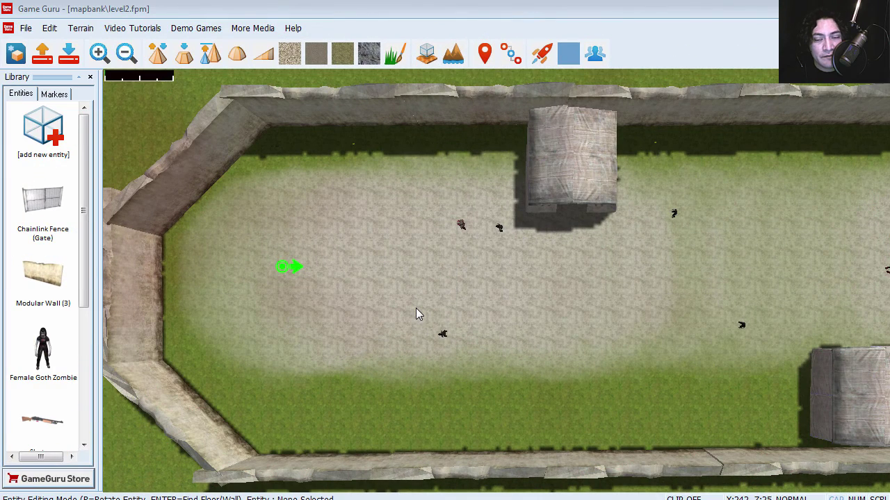
Step: Open level1.fpm from the mapbank folder
left_click(27, 28)
left_click(49, 81)
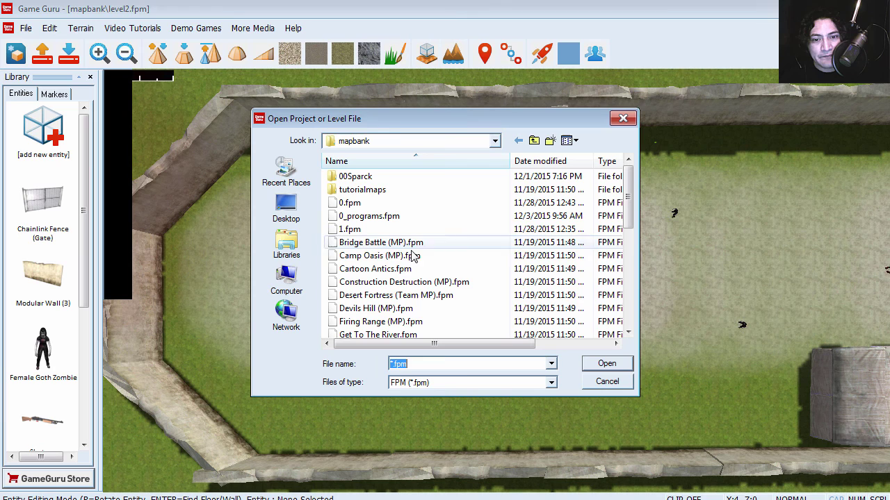
key("l")
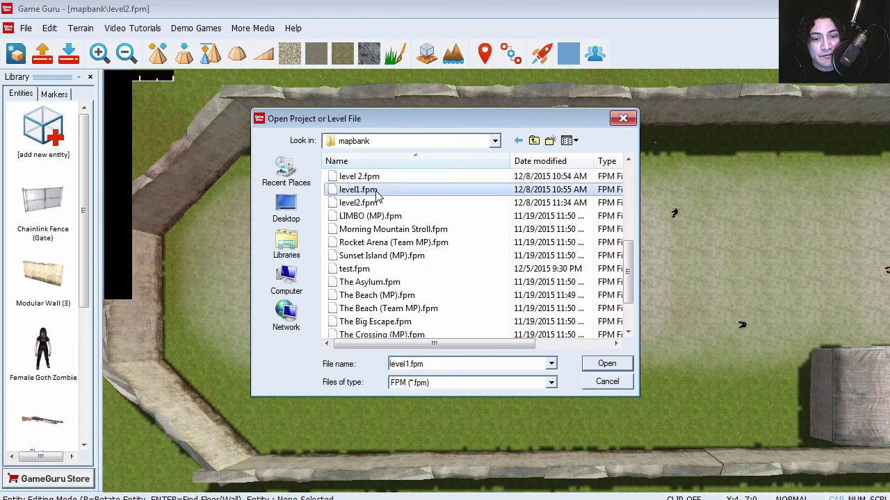
double_click(376, 192)
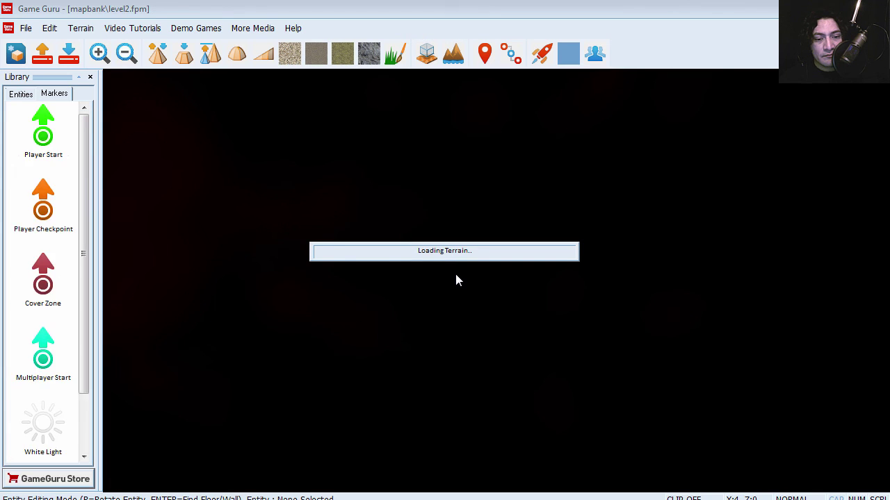
Step: Export the reopened level1 map as a standalone game
key("s")
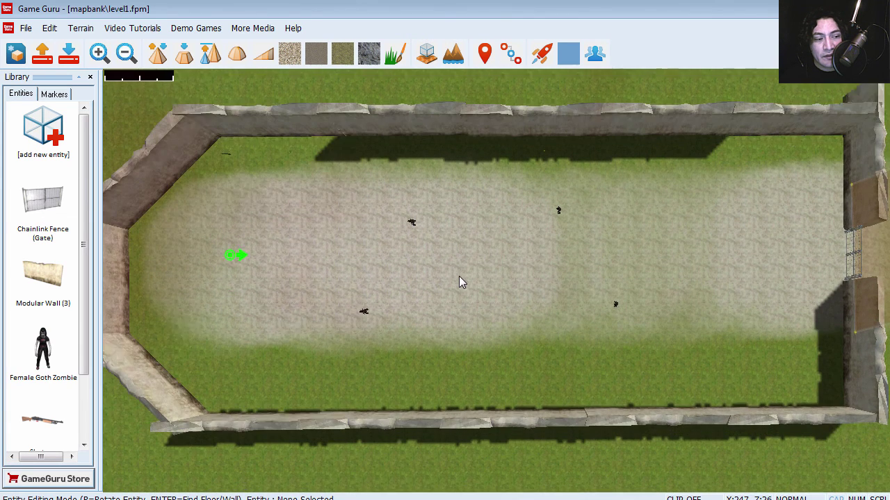
key("a")
left_click(25, 29)
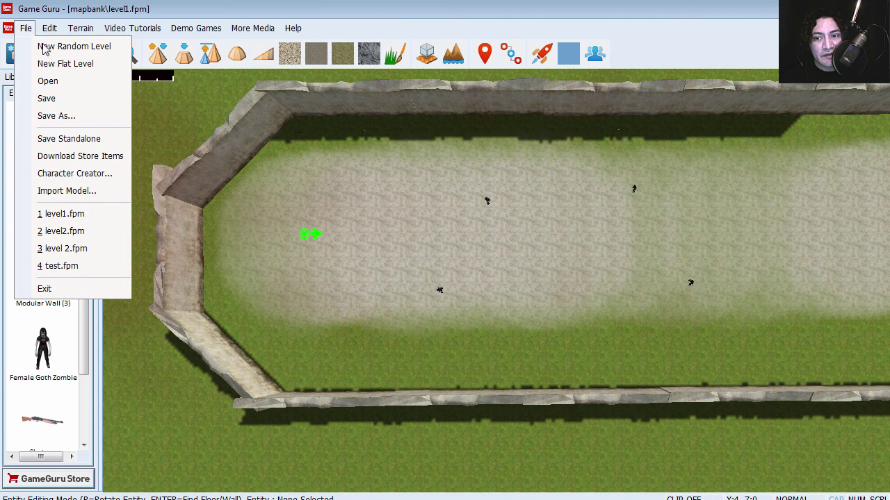
left_click(105, 141)
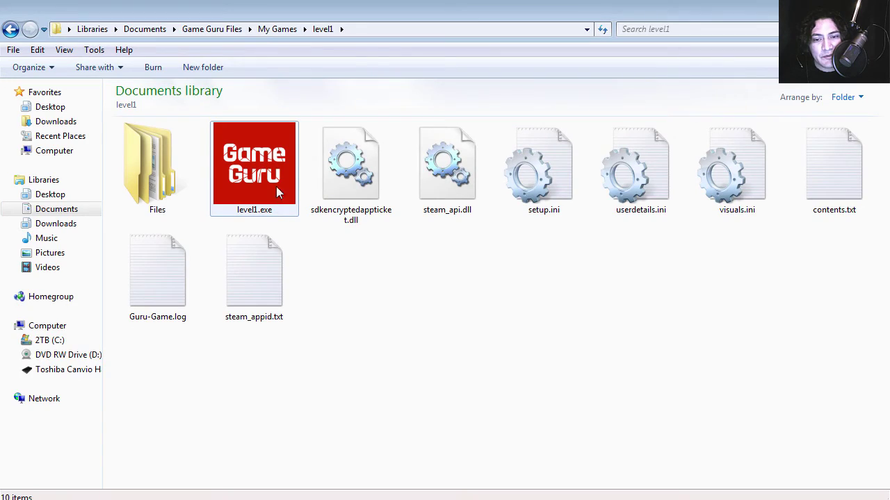
Step: Launch the exported game from level1.exe, begin playing, and pick up the shotgun by the wall corner in the first level
double_click(278, 182)
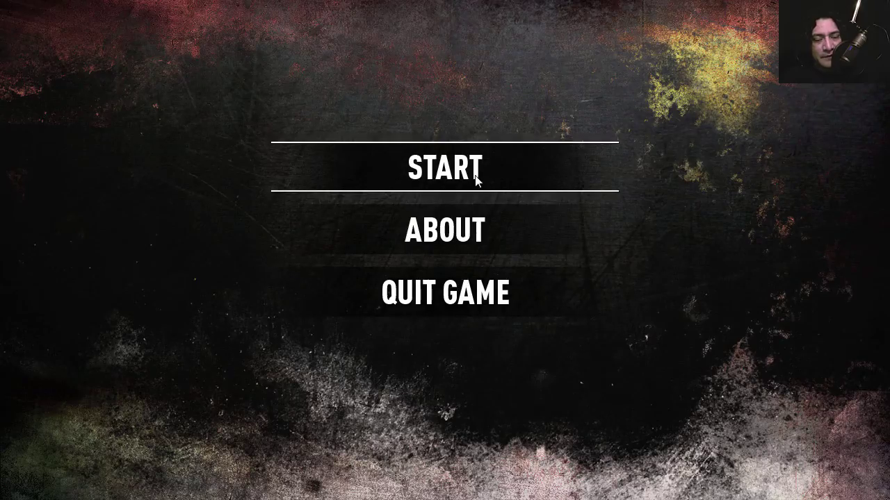
left_click(475, 177)
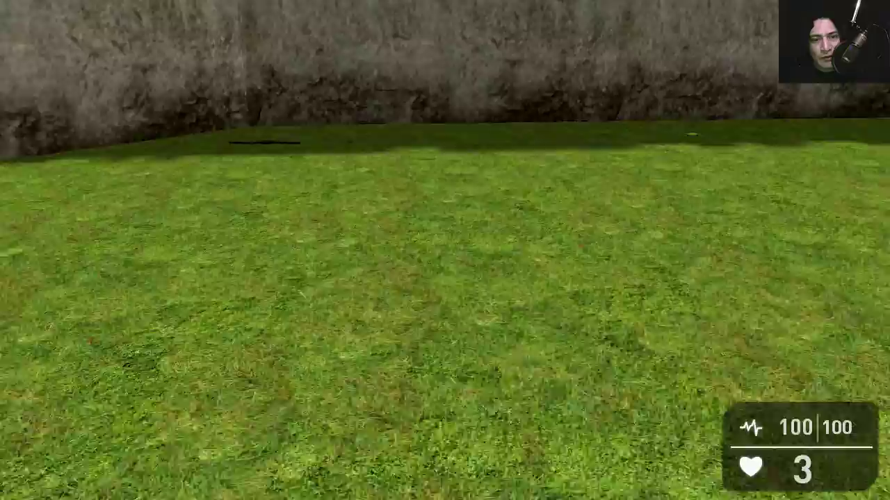
key("w")
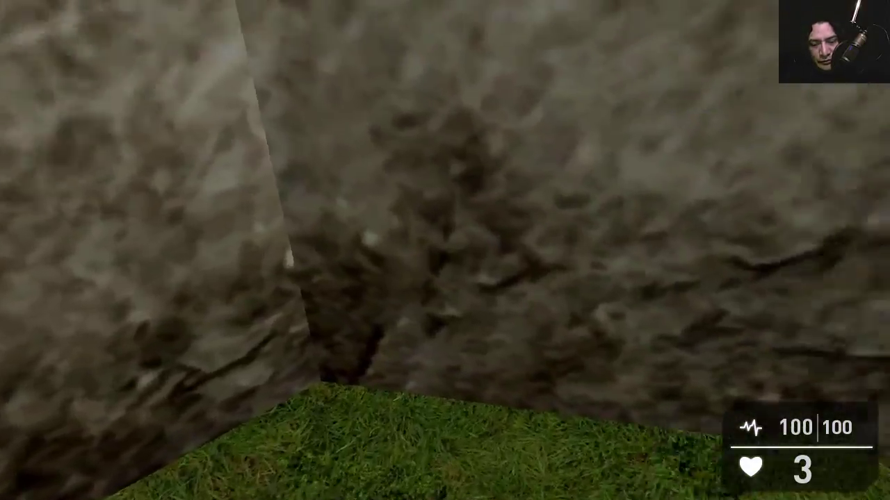
key("e")
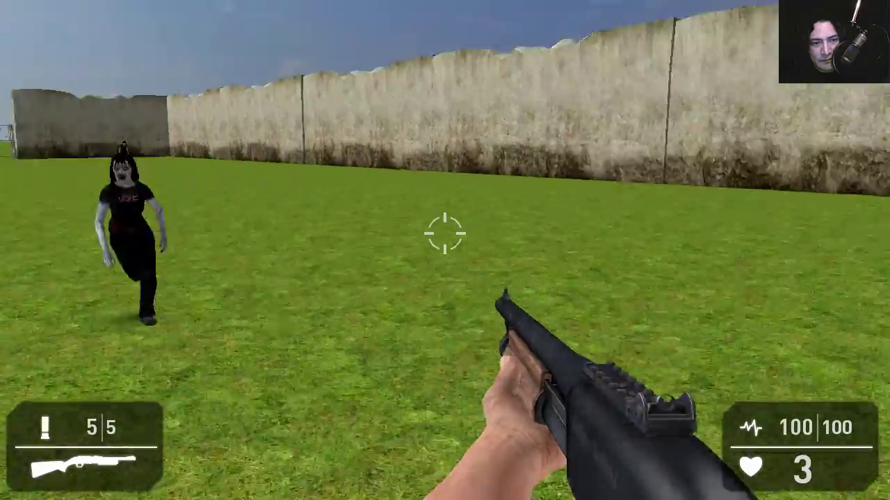
Step: Shoot the two nearest goth zombies in the first level with the shotgun
key("shift+w")
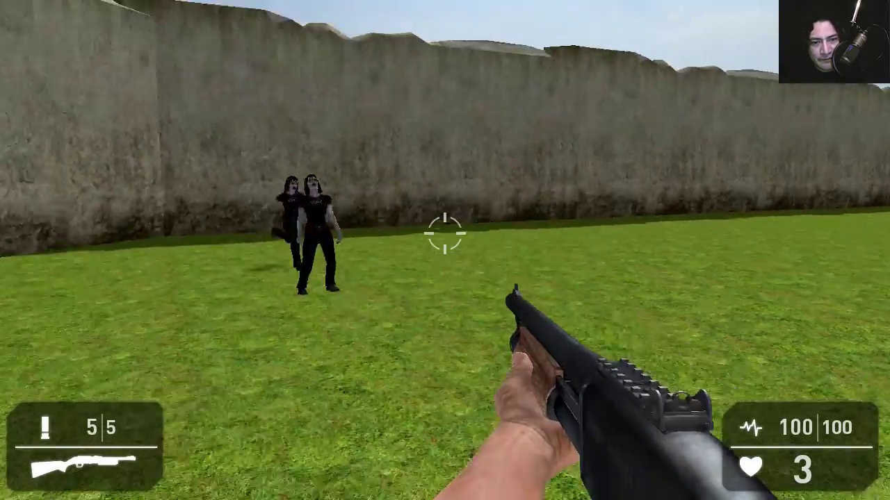
left_click(445, 234)
left_click(445, 233)
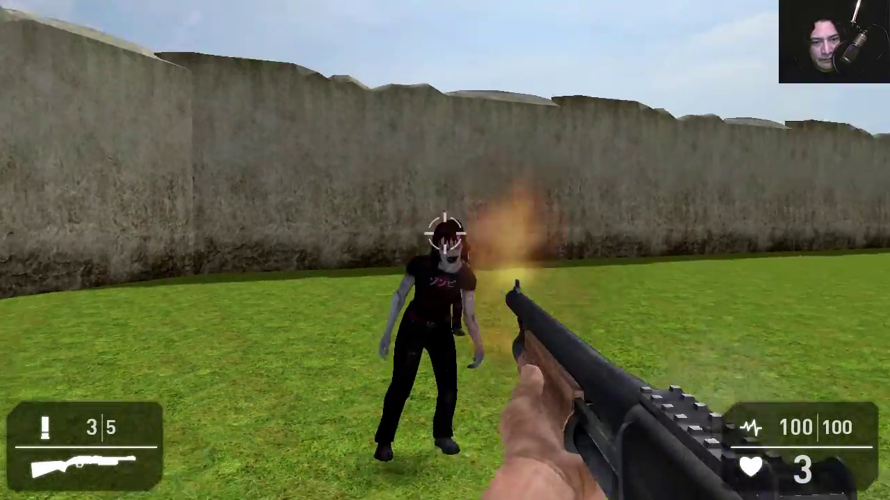
left_click(445, 234)
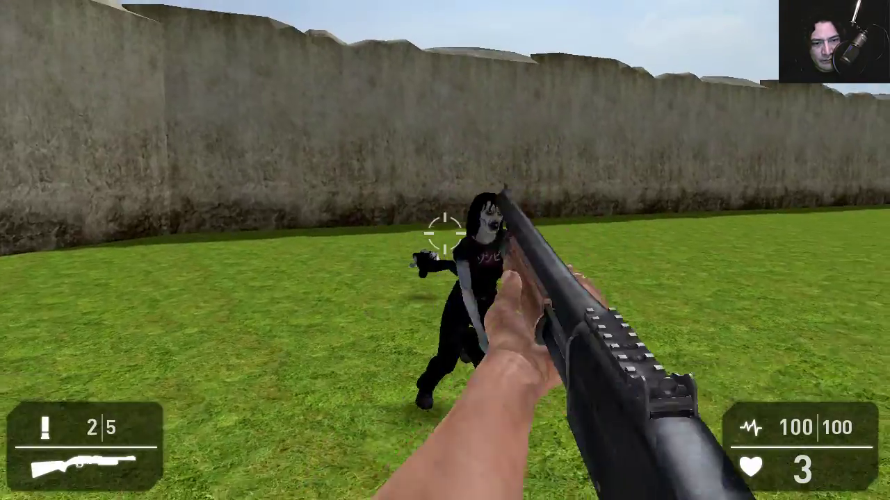
left_click(444, 234)
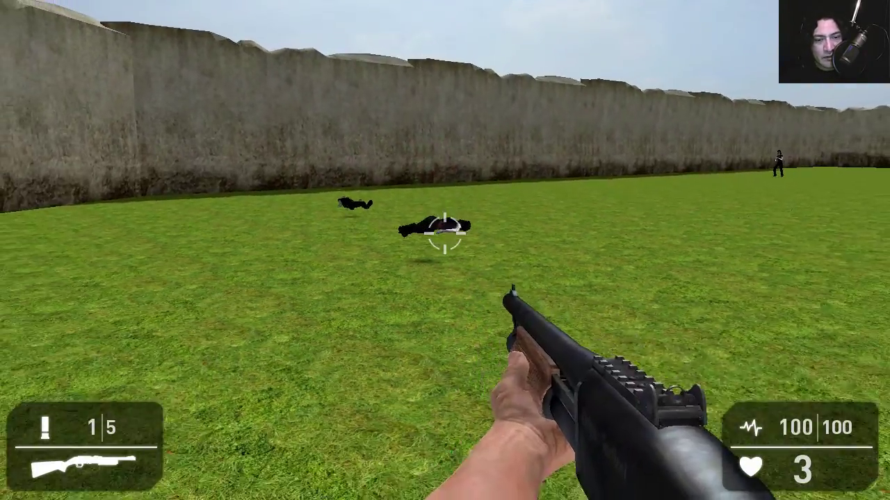
Step: Collect the ammo and shoot the remaining two goth zombies between the player and the gate
key("w")
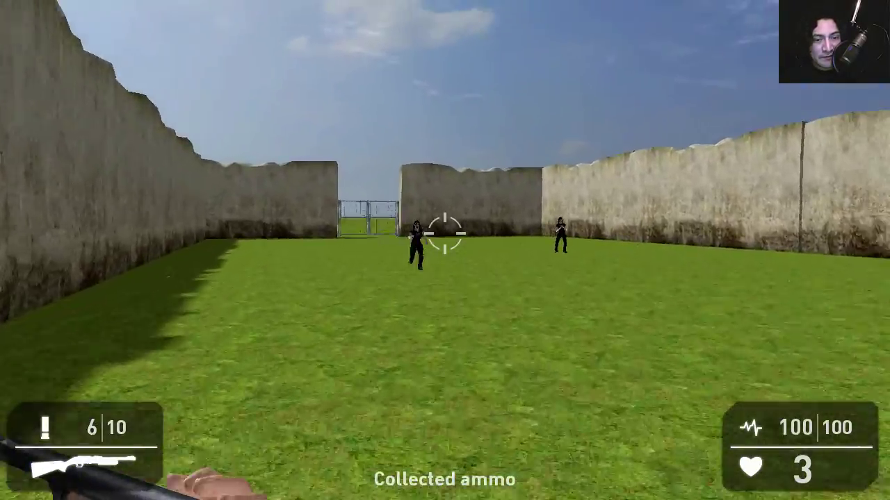
left_click(445, 234)
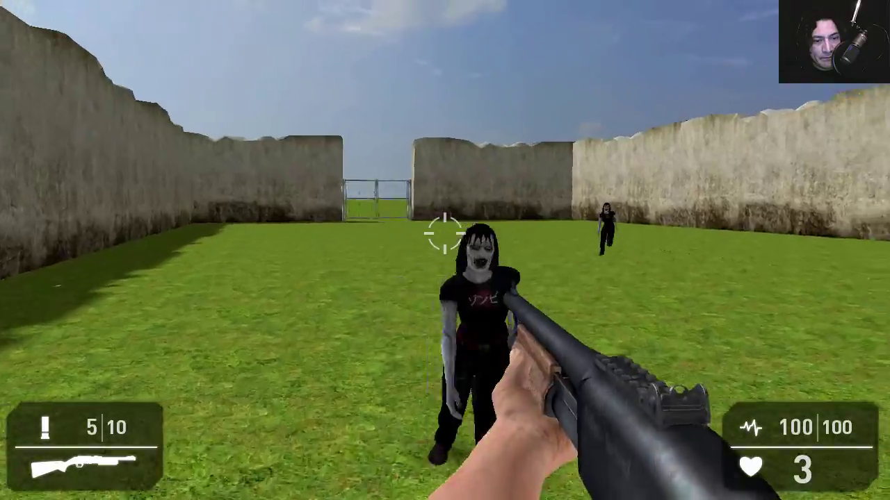
left_click(445, 235)
left_click(445, 234)
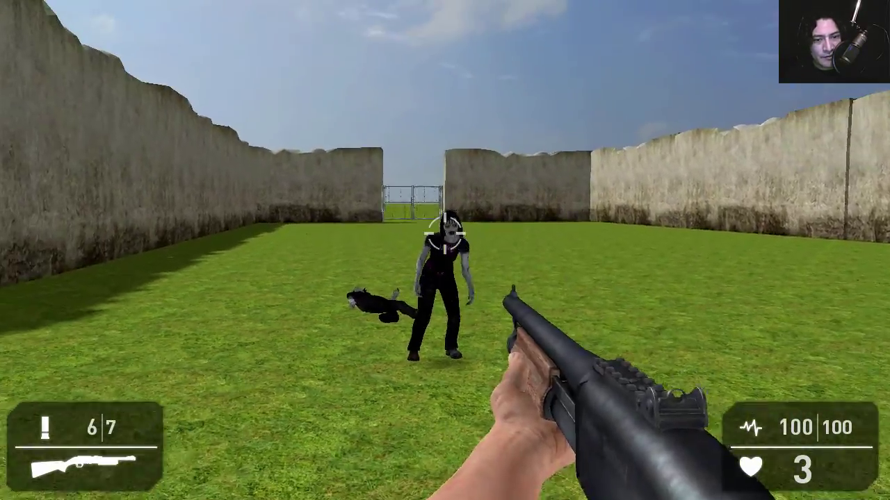
left_click(445, 234)
left_click(445, 234)
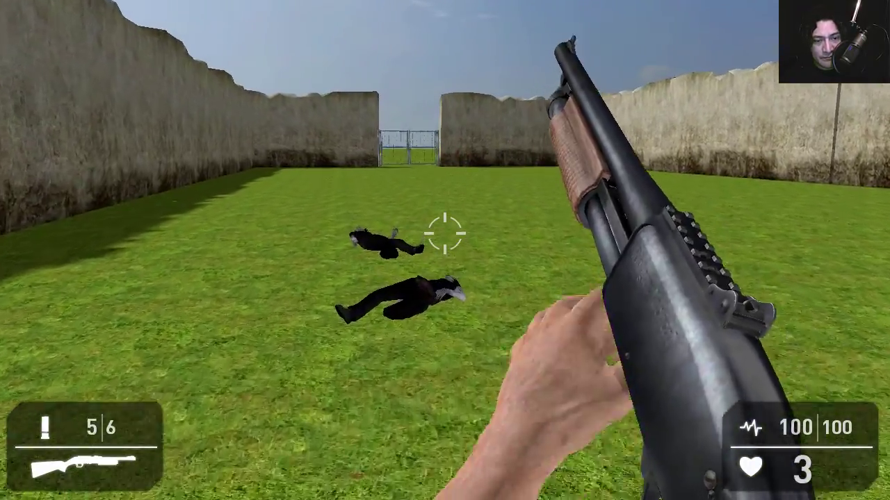
Step: Run to the chainlink gate, open it, and walk through into the win zone to reach the second level
key("w")
key("shift+w")
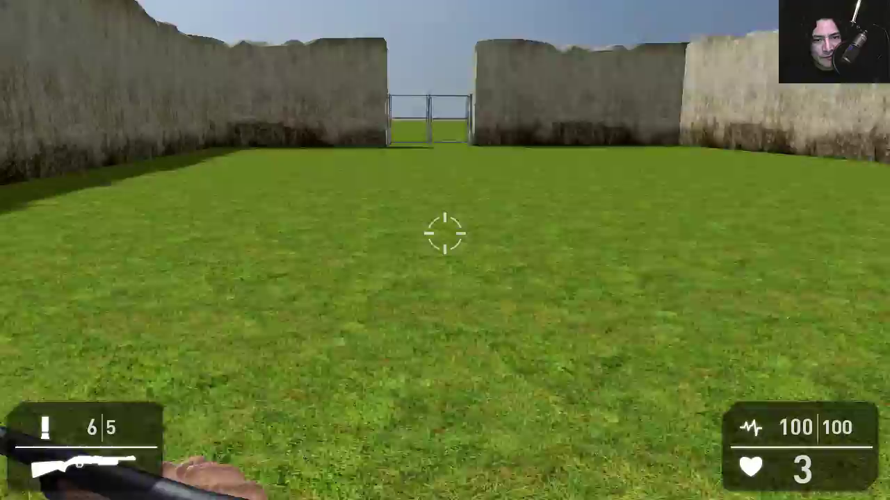
key("w")
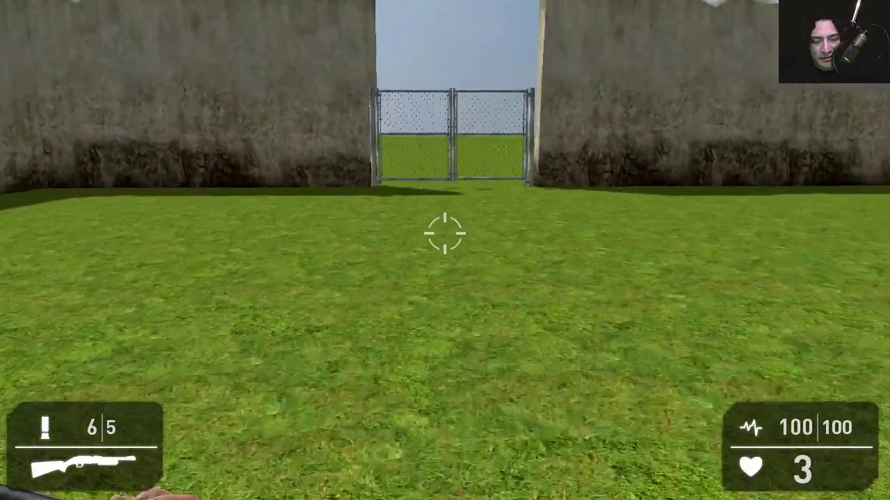
key("w")
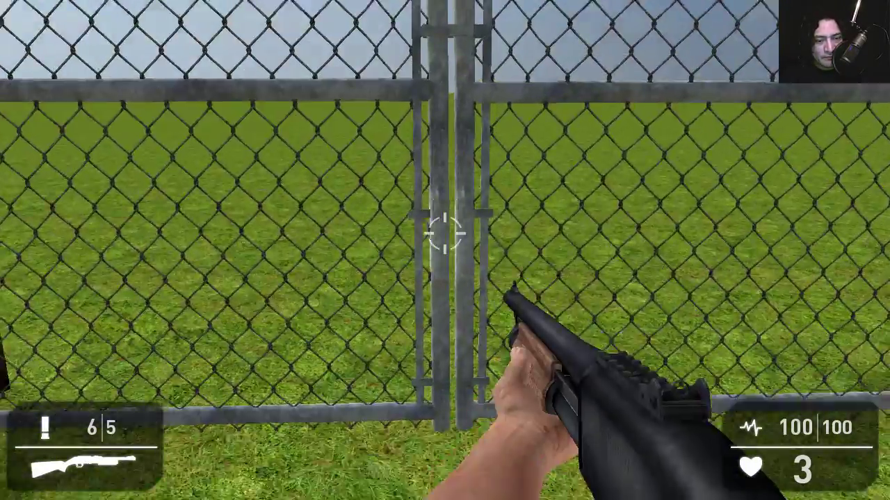
key("w")
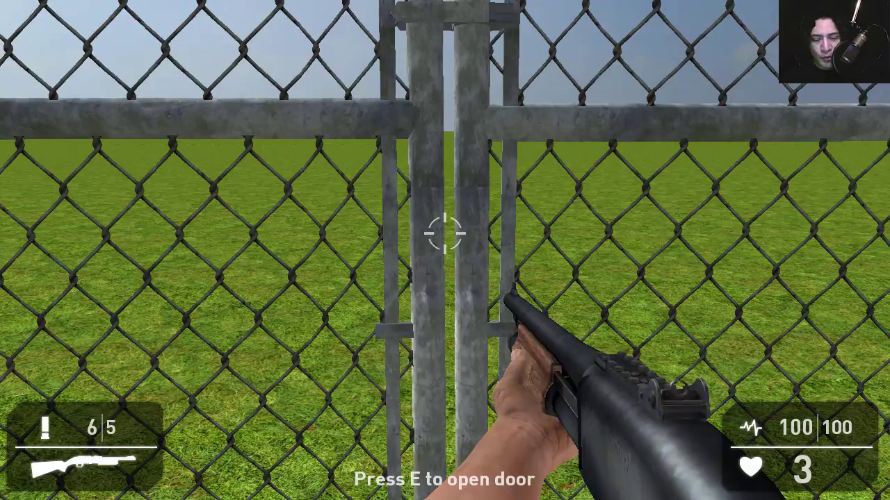
key("e")
key("w")
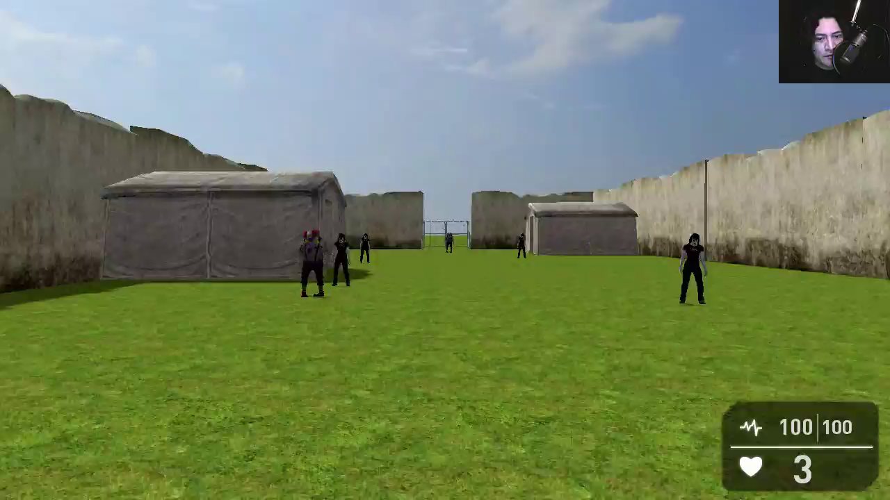
Step: Walk to the wall corner near the start of the second level and pick up the shotgun
key("w")
key("w")
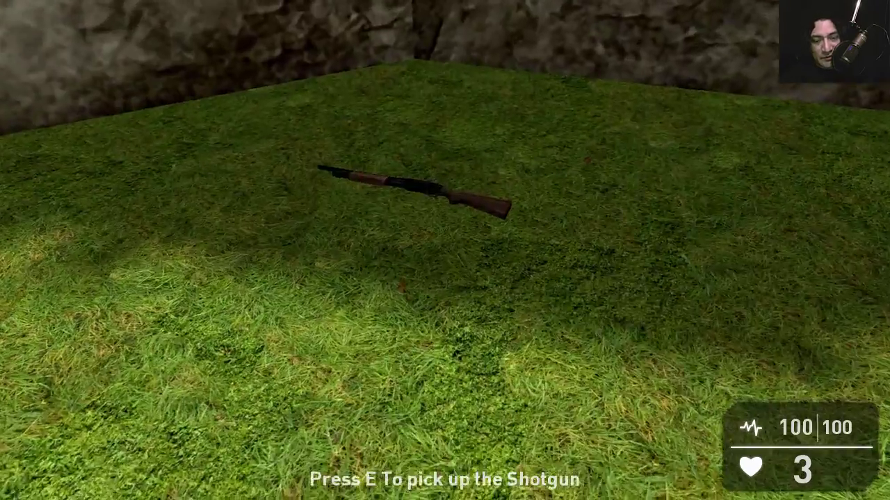
key("e")
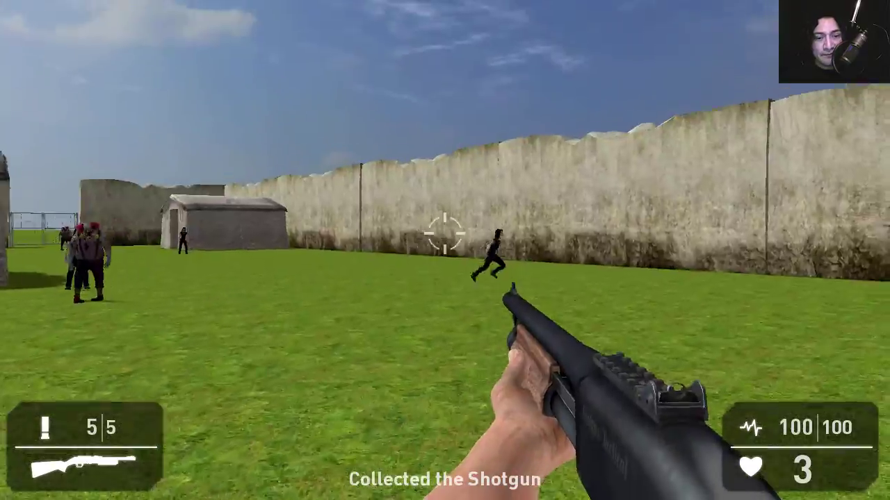
Step: Aim down the shotgun sights and shoot the two attacking goth zombies and the clown zombie in front of the first tent
right_click(444, 233)
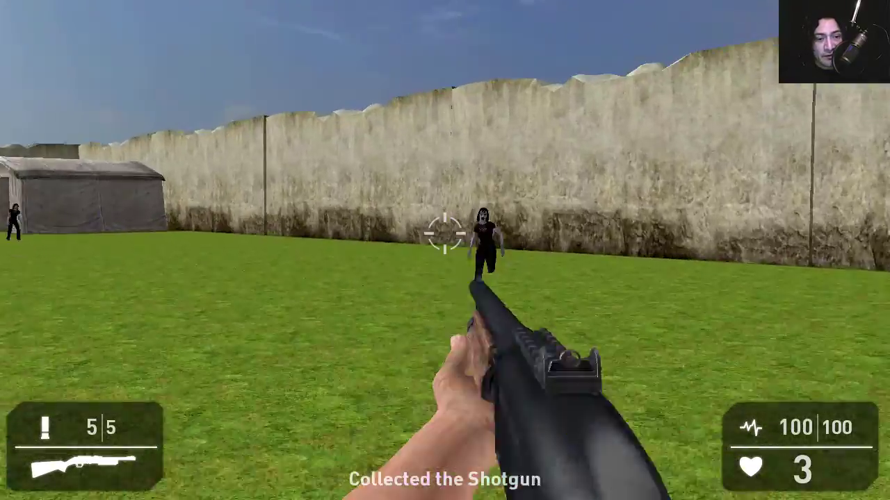
left_click(445, 234)
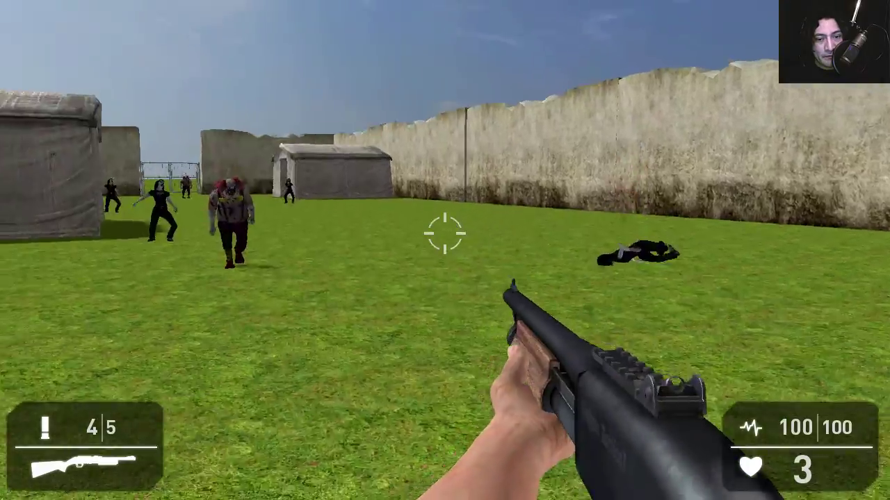
right_click(445, 234)
left_click(445, 234)
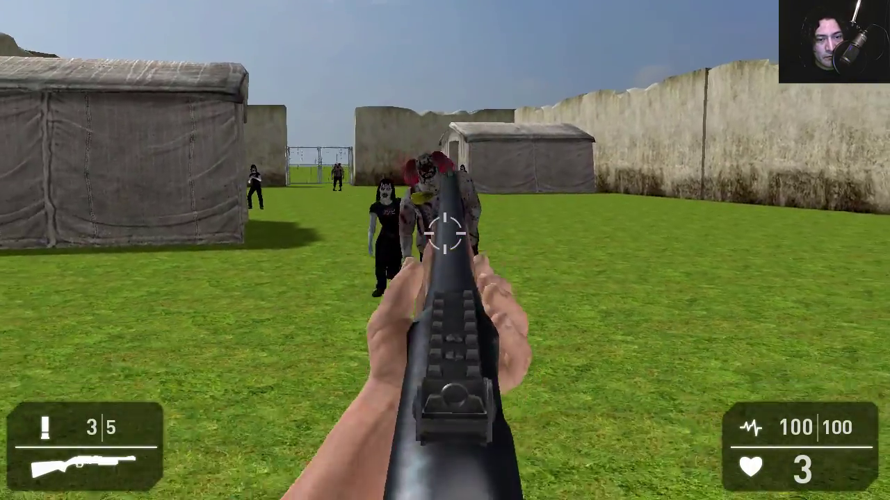
left_click(445, 234)
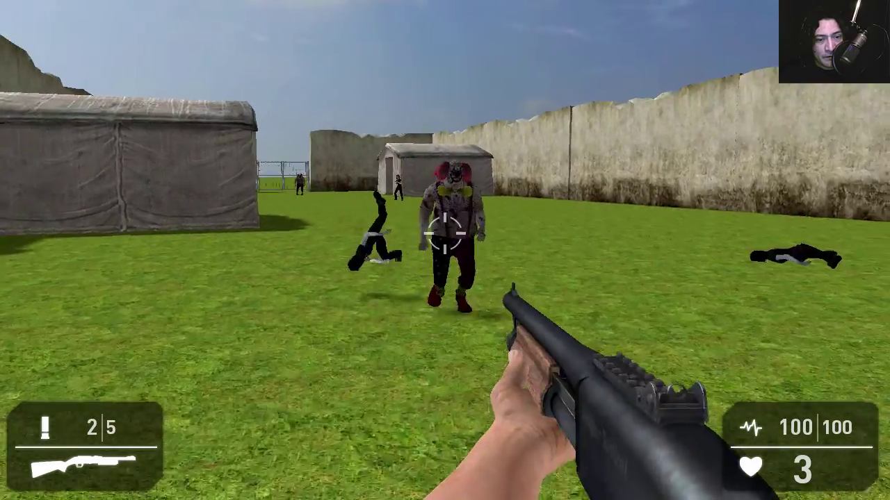
right_click(445, 234)
left_click(445, 234)
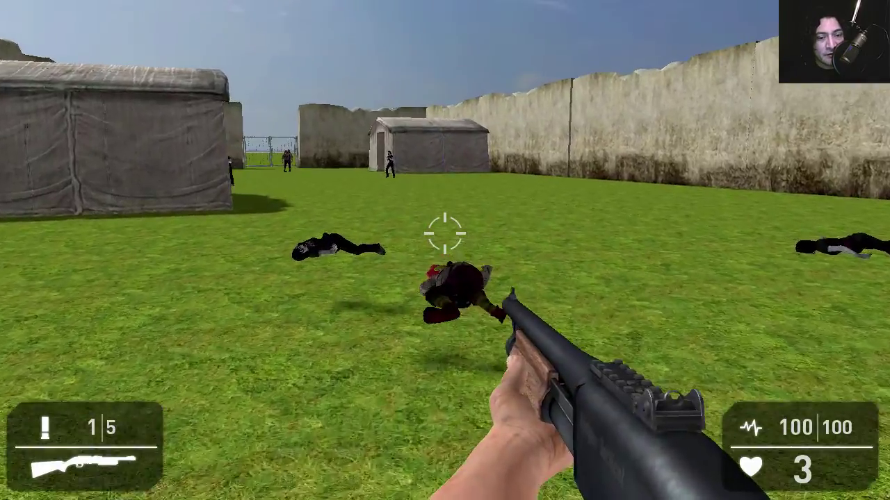
Step: Advance past the first tent and shoot the two goth zombies running from the second tent's side
key("w")
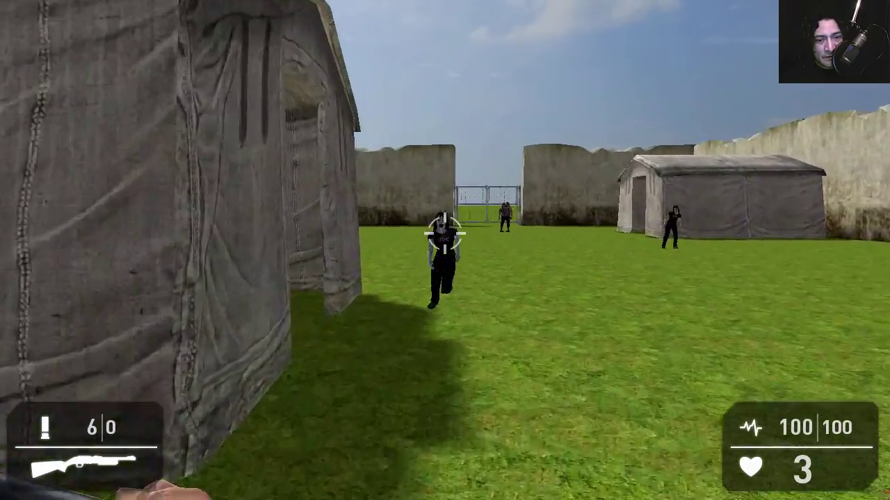
right_click(445, 234)
left_click(445, 234)
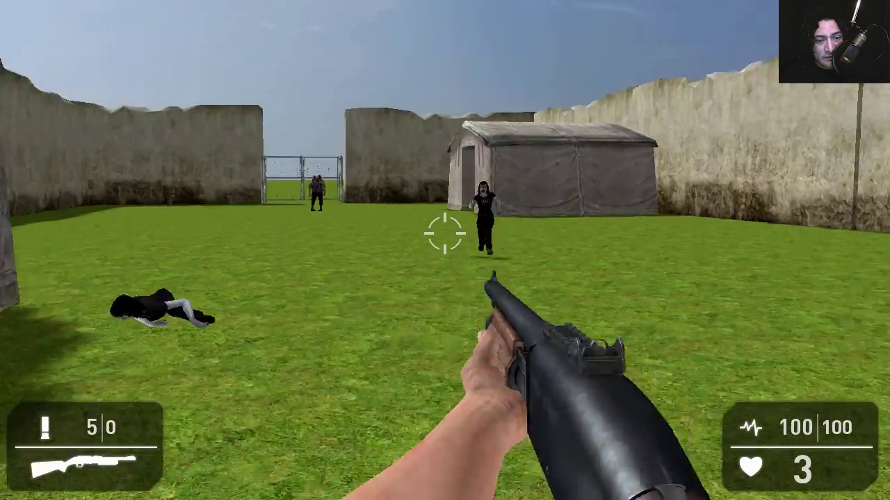
right_click(444, 234)
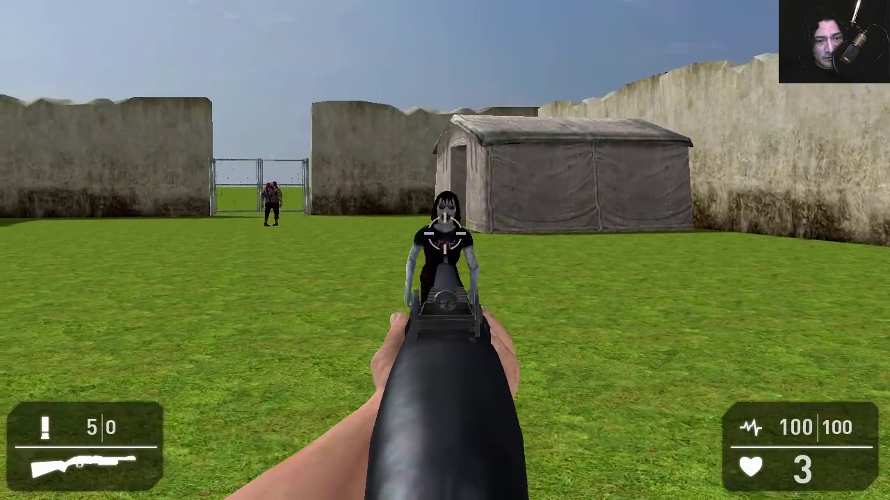
left_click(445, 234)
key("s")
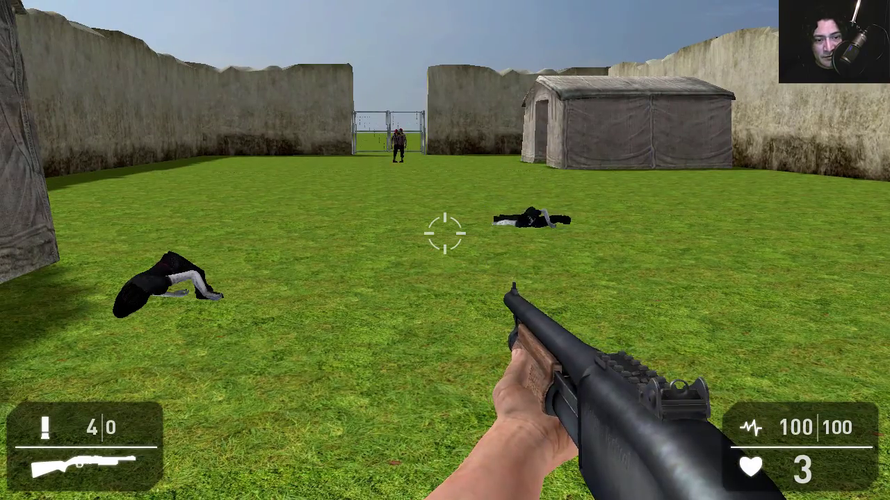
Step: Approach the second level's chainlink gate with the shotgun aimed and shoot the clown zombie guarding it
key("w")
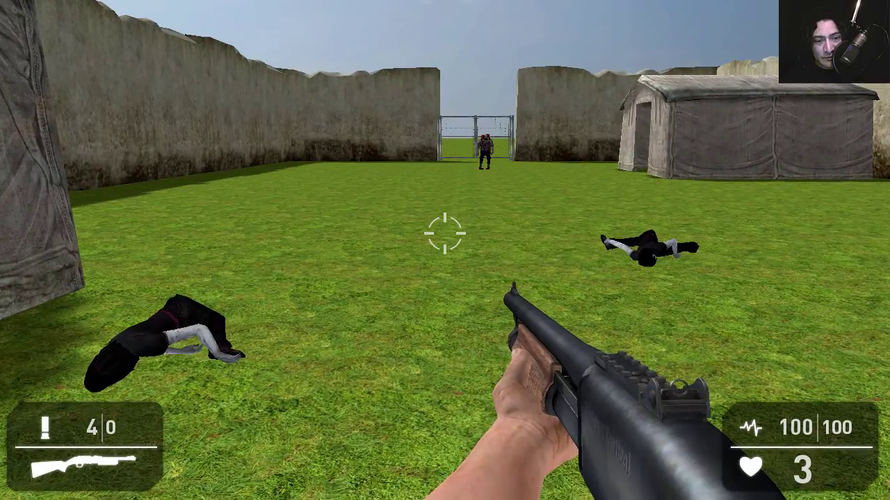
key("w")
right_click(445, 234)
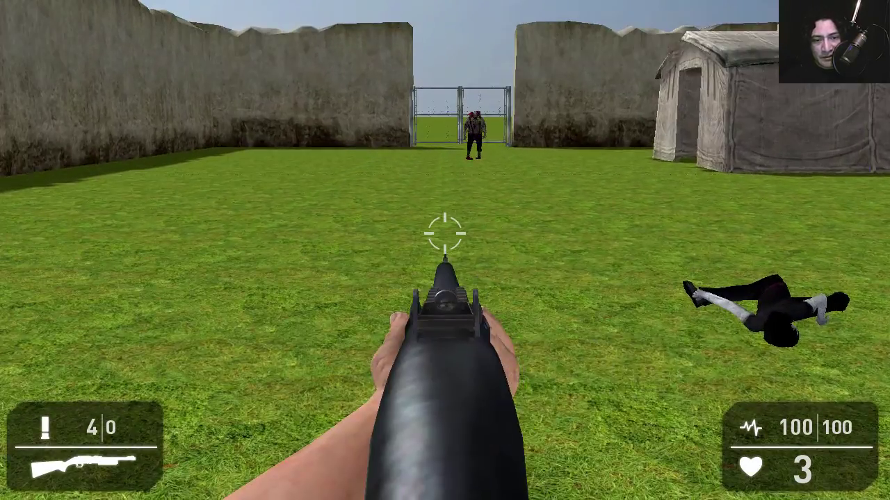
key("shift+w")
key("w")
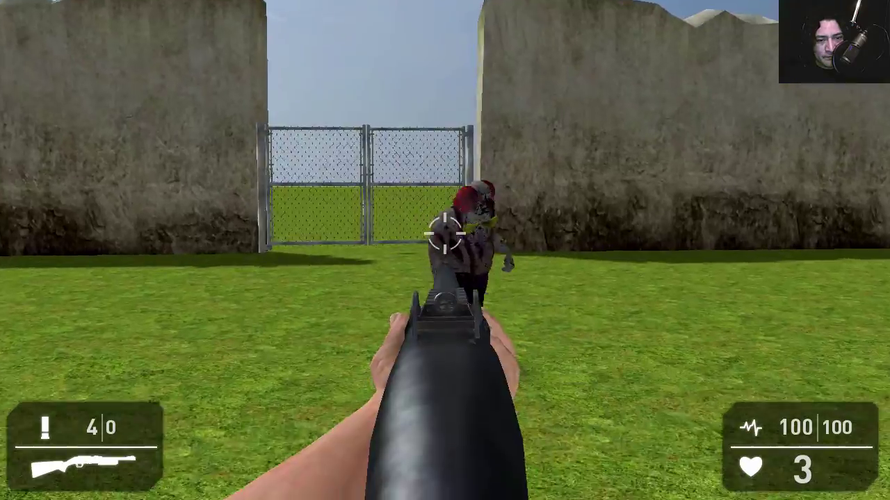
left_click(445, 234)
key("s")
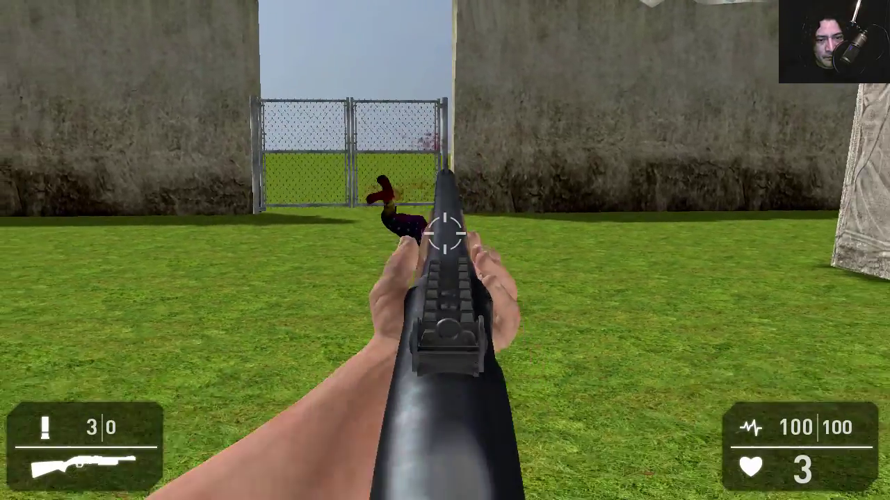
Step: Check the walled area around the tents for remaining zombies, and walk up to the chainlink gate to open it
key("w")
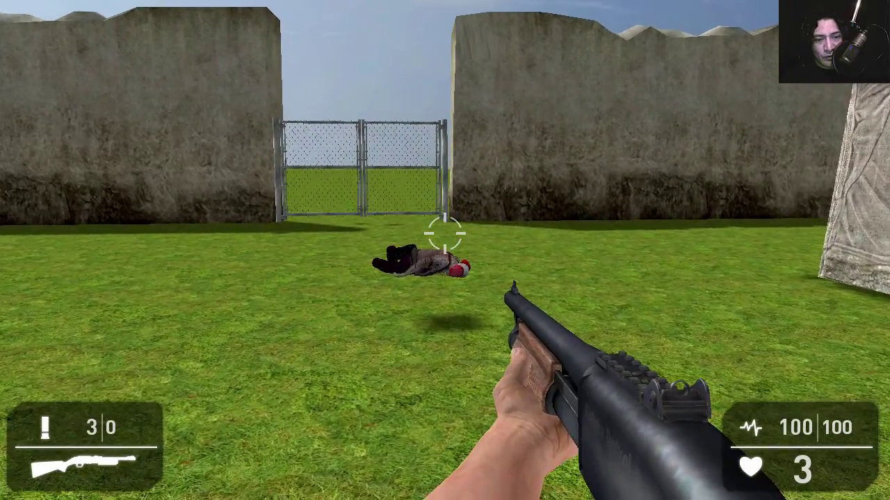
key("s")
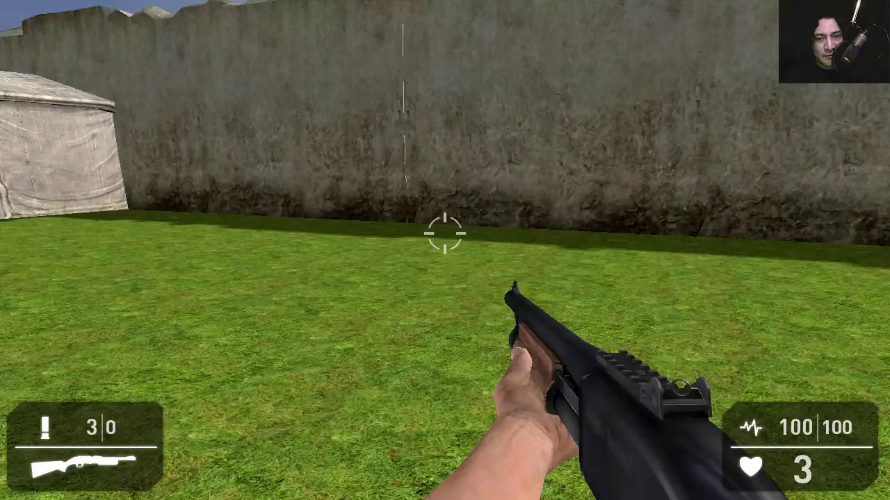
key("w")
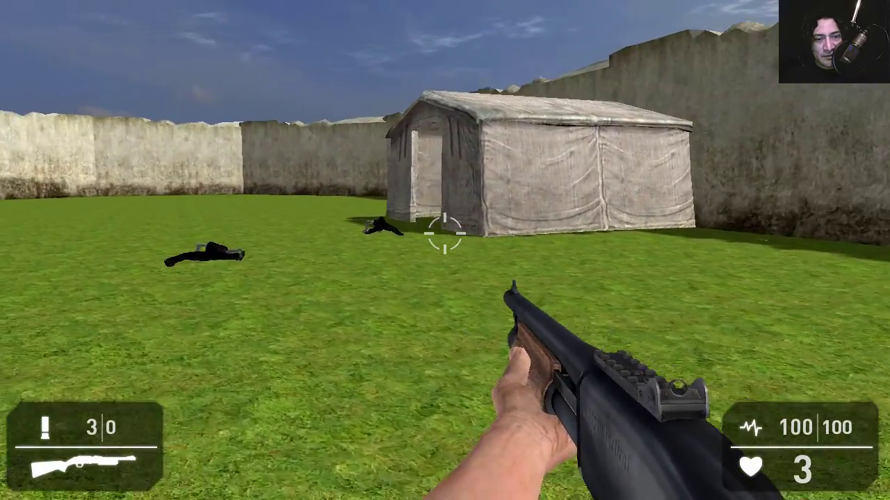
key("w")
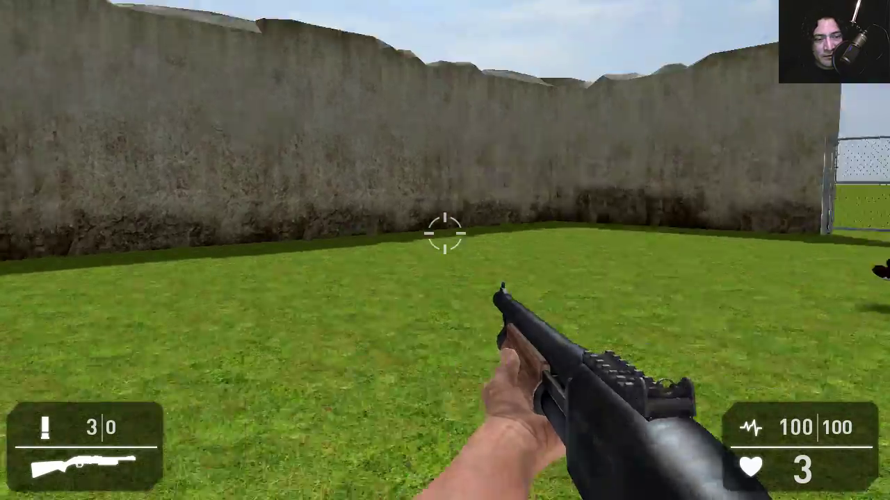
key("w")
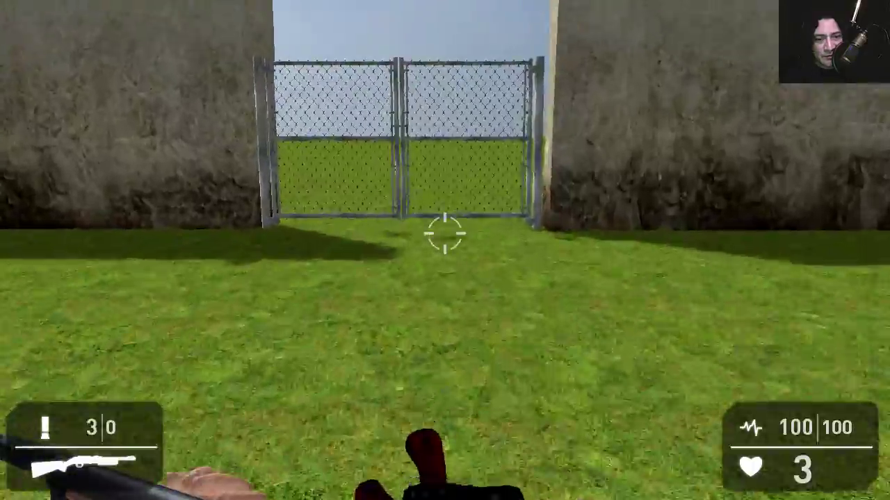
key("w")
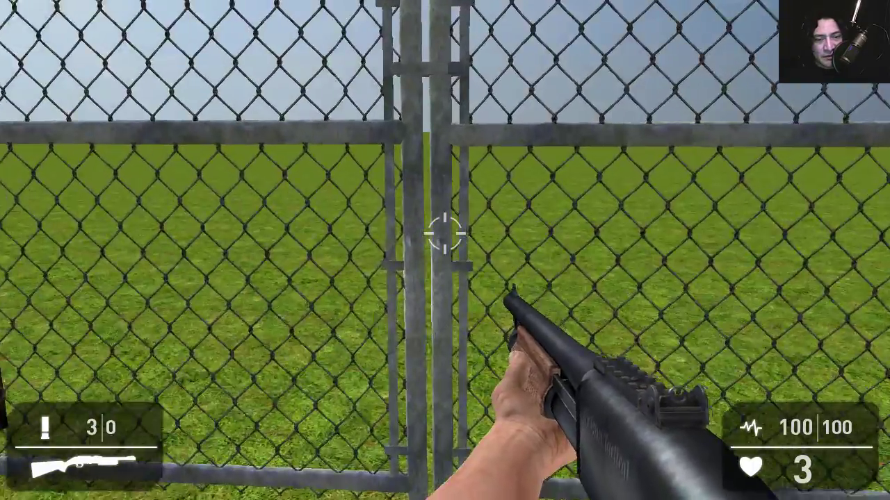
key("w")
key("e")
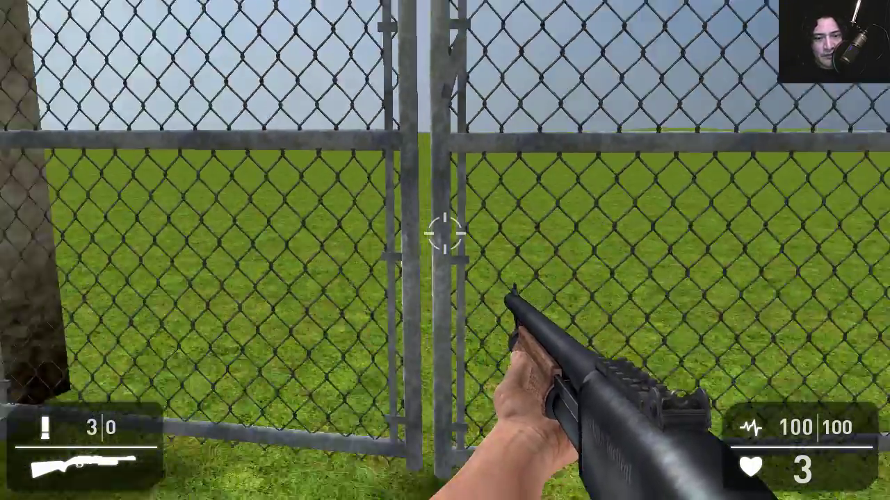
Step: Run through the gate across the open field to trigger the level change, and walk toward the weapon lying at the wall corner
key("w")
key("w")
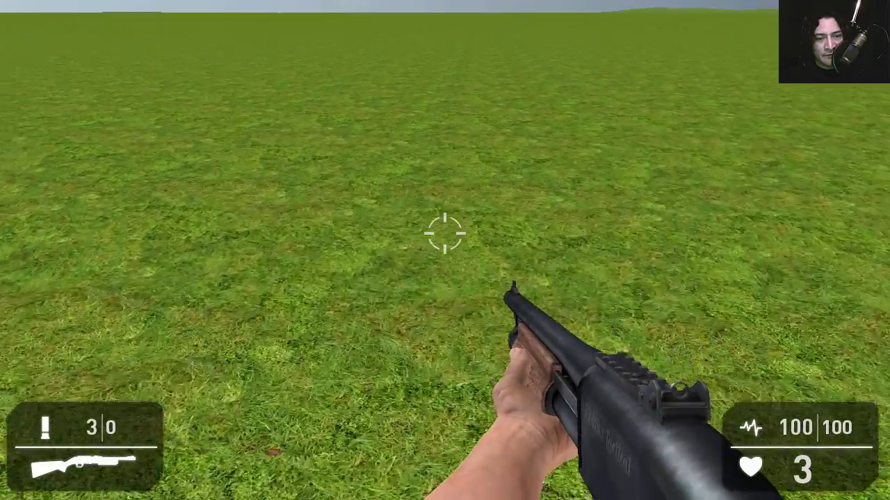
key("shift+w")
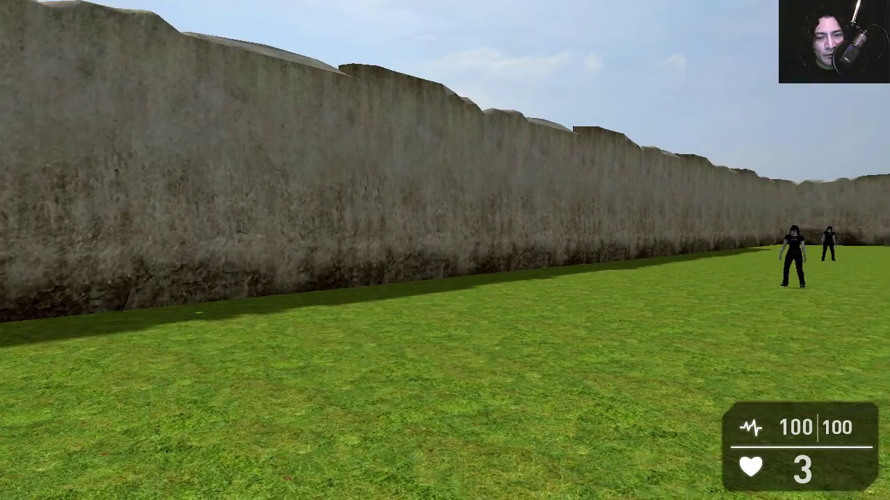
key("w")
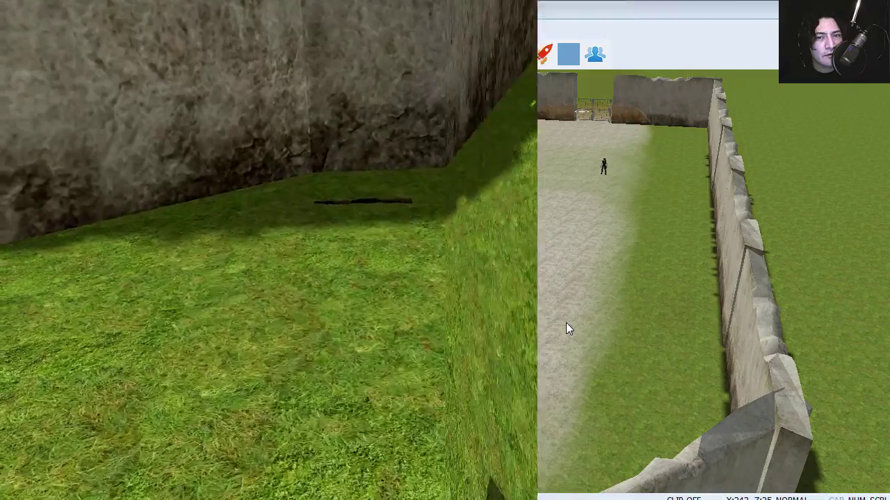